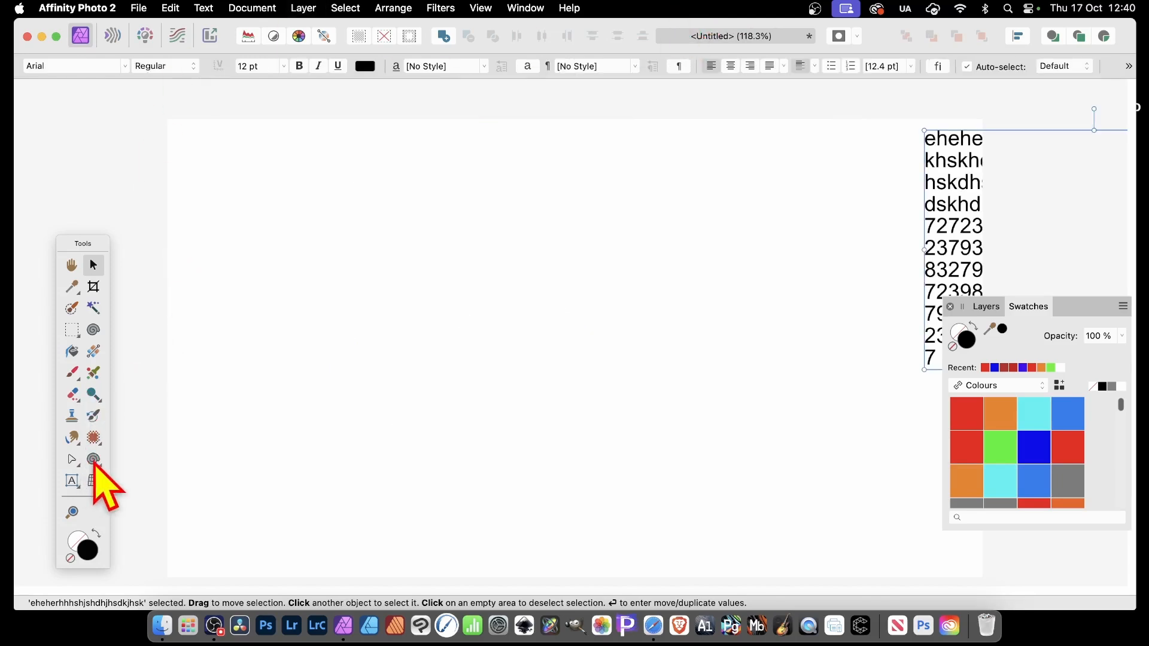
Draw a large linear spiral centred on the blank page with the Spiral Tool.
left_click(93, 462)
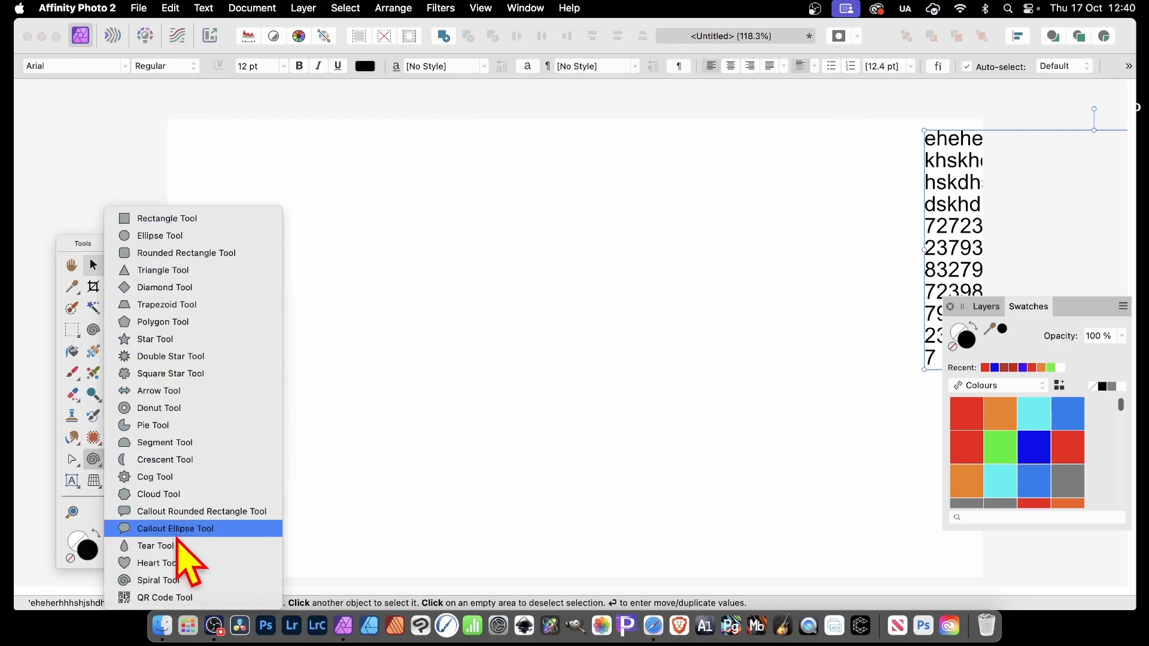
left_click(169, 581)
left_click_drag(567, 352, 724, 462)
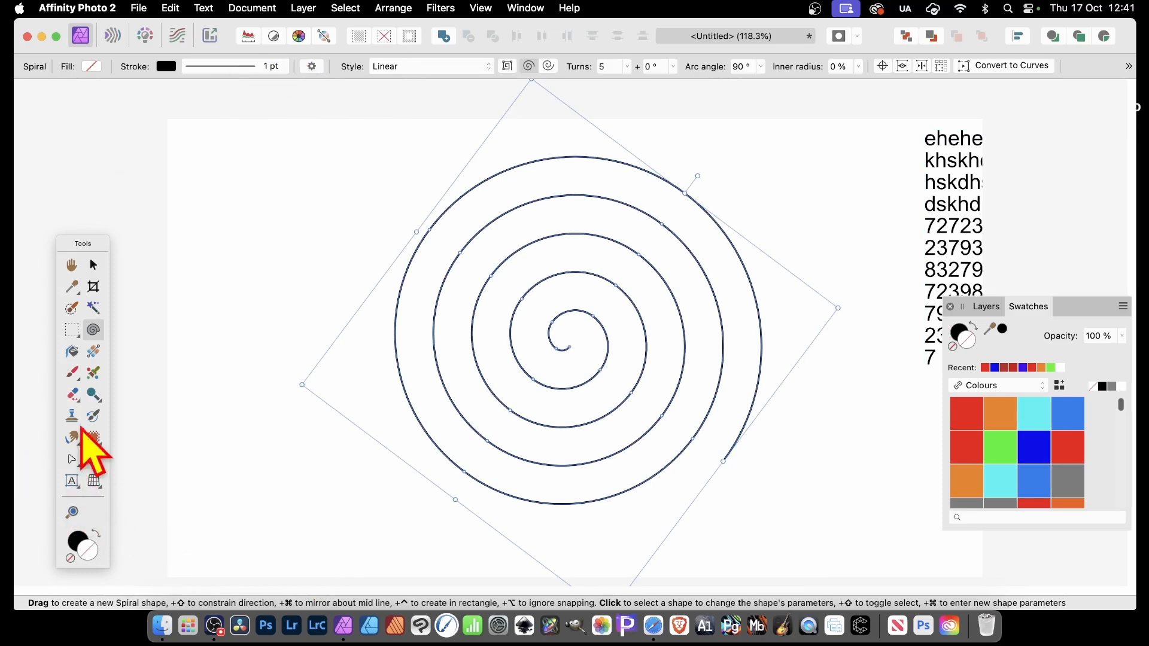
Convert the spiral into a text path with the Artistic Text Tool, starting on its outermost turn.
left_click(71, 480)
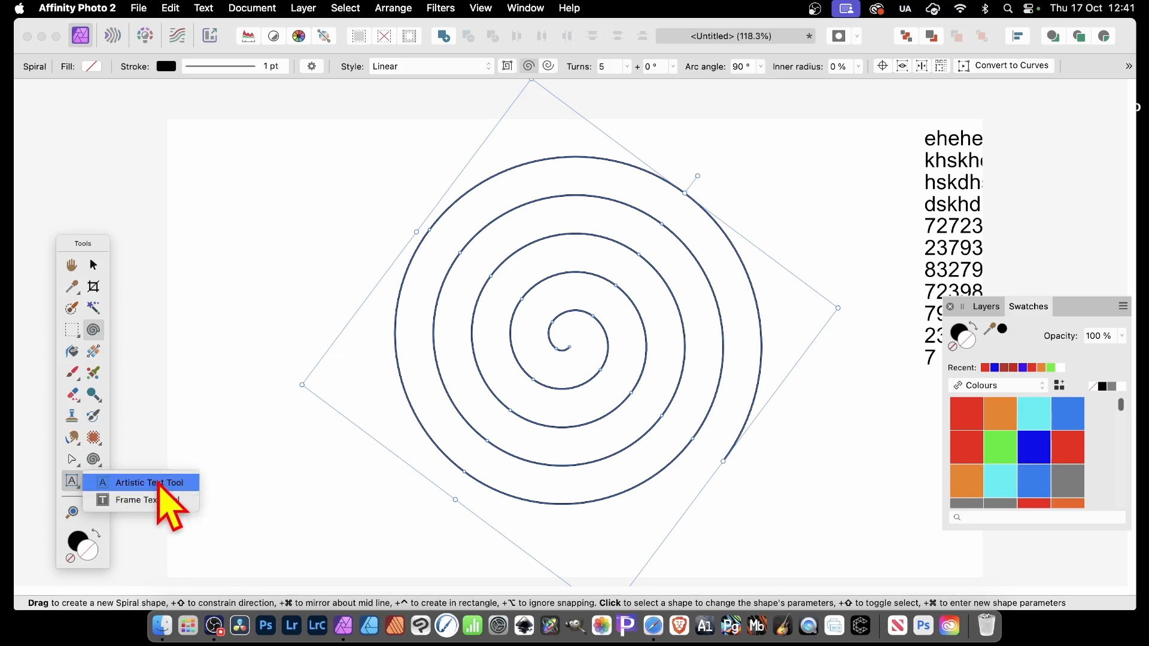
left_click(161, 483)
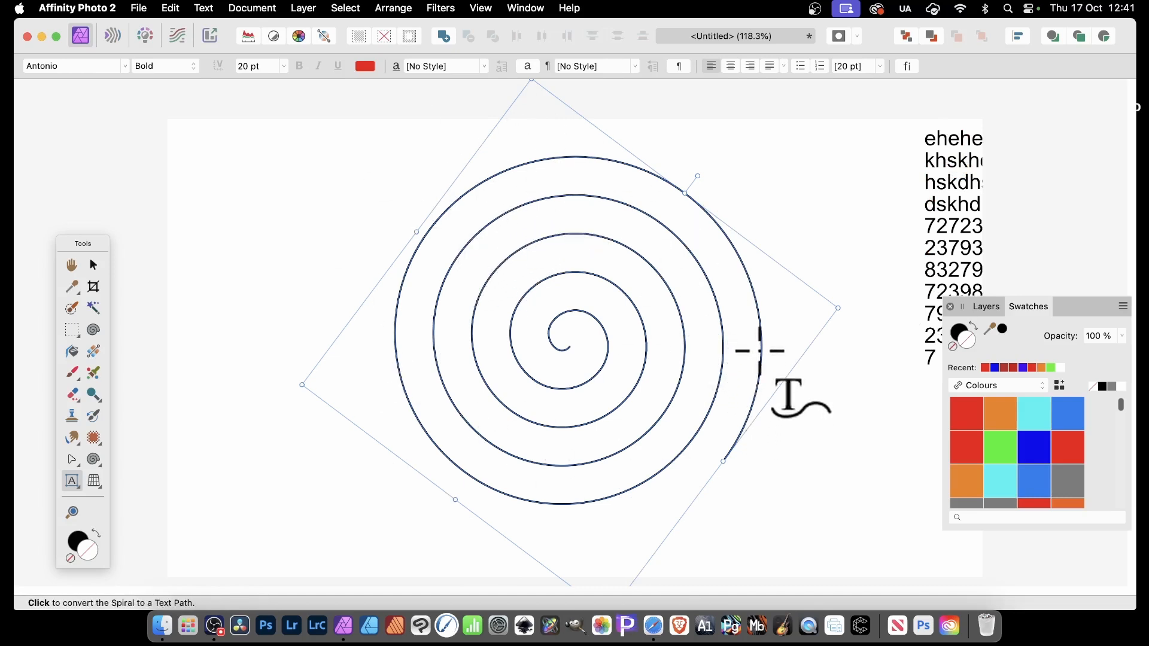
left_click(758, 381)
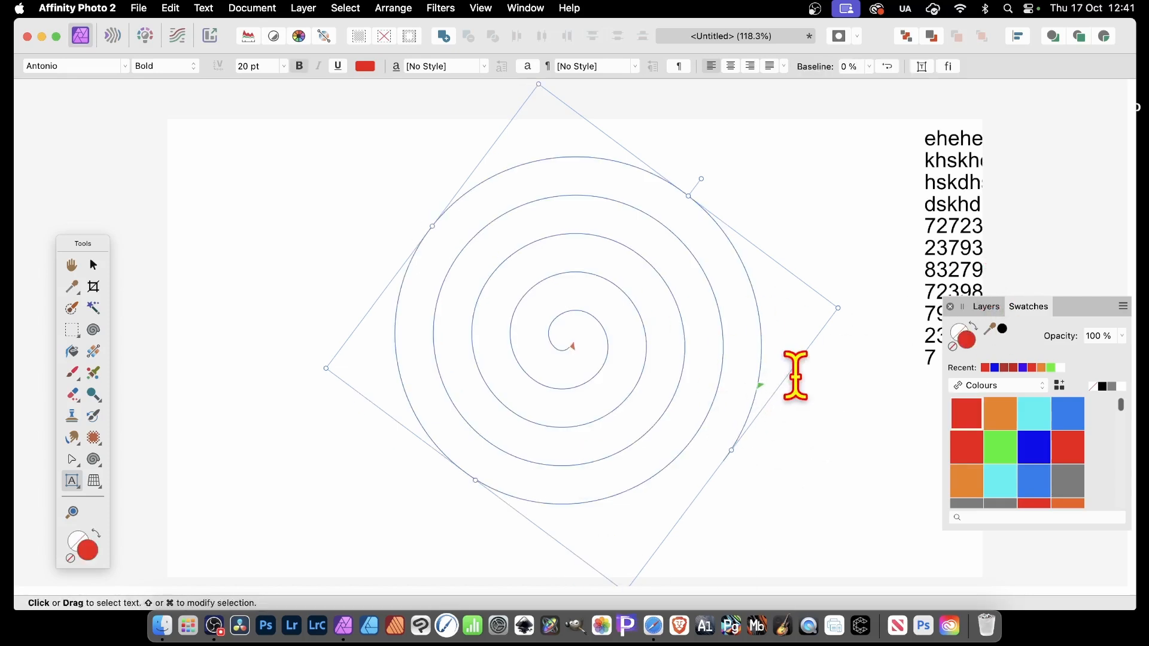
Paste the copied text along the spiral path and adjust the path's start marker at the spiral's centre.
left_click(171, 8)
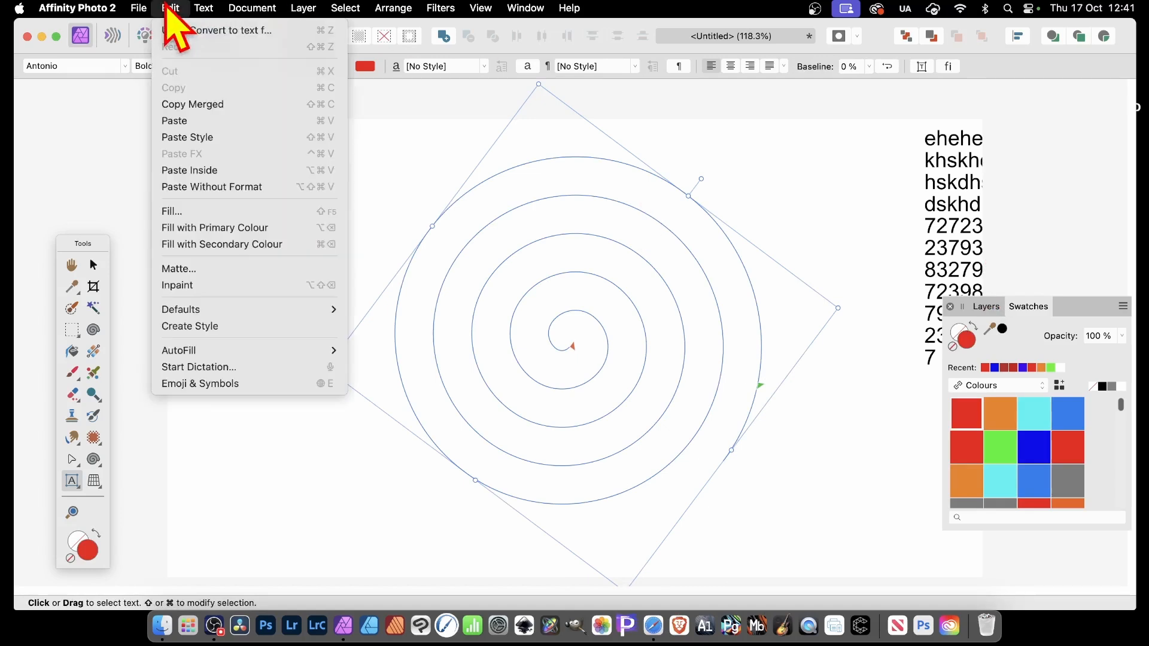
left_click(193, 120)
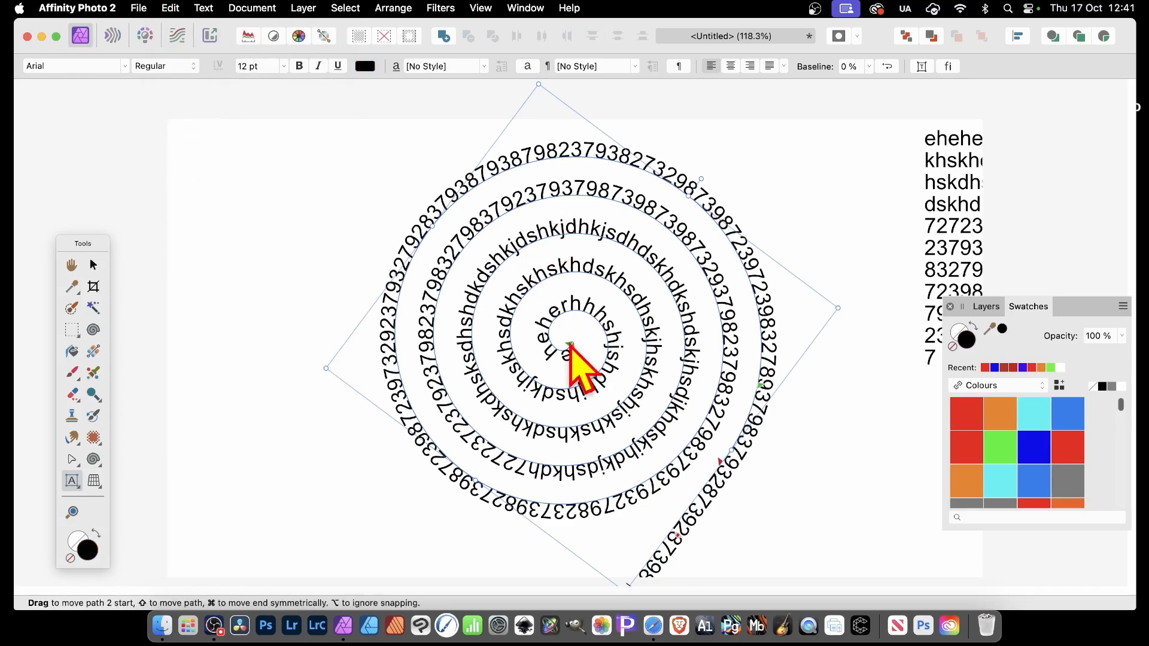
mouse_move(571, 346)
left_mouse_down()
mouse_move(544, 333)
mouse_move(564, 345)
mouse_move(567, 288)
mouse_move(608, 300)
mouse_move(547, 278)
mouse_move(533, 371)
mouse_move(590, 347)
mouse_move(565, 346)
left_mouse_up()
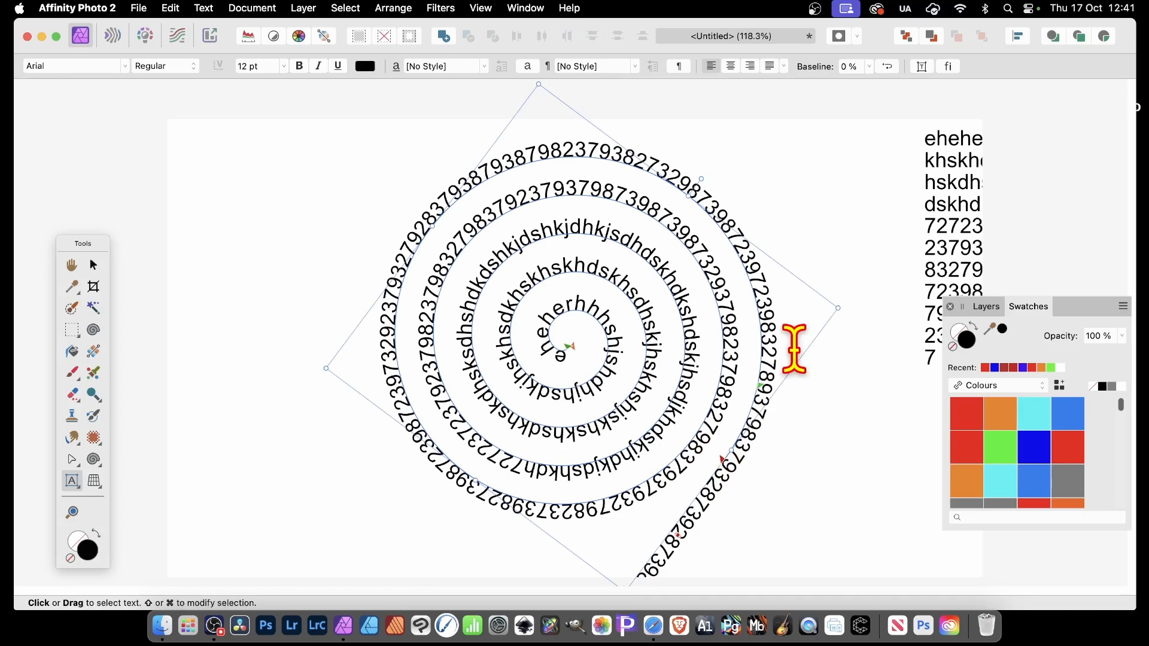
Set all the text on the spiral path to 9 pt and colour it red.
triple_click(556, 223)
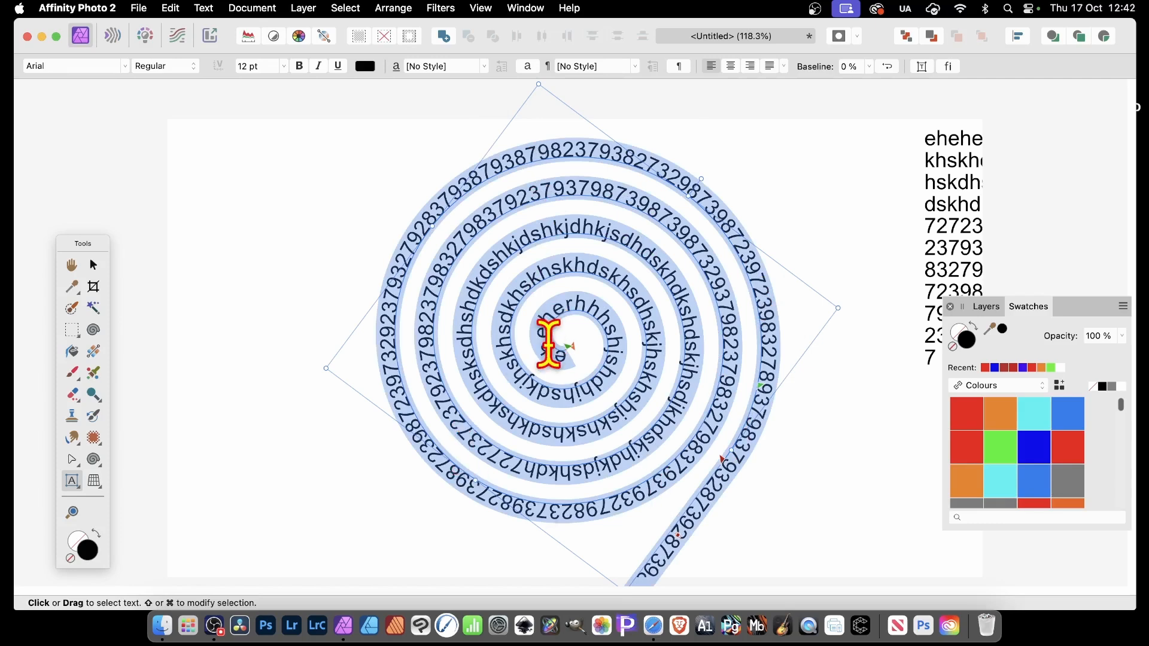
left_click(285, 67)
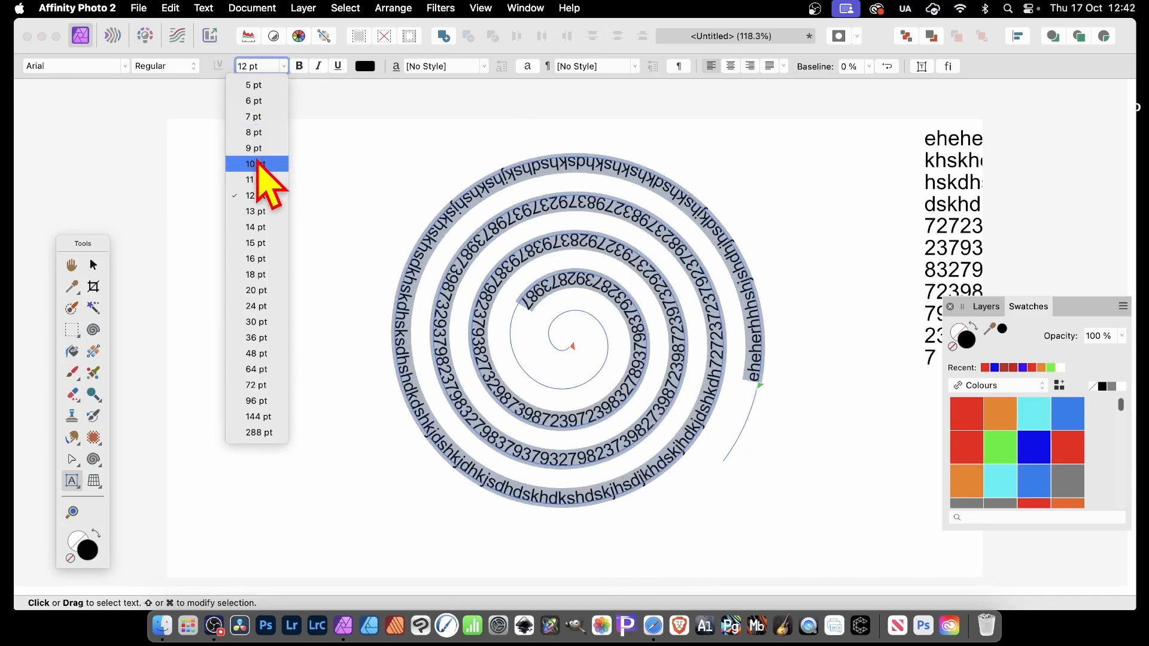
left_click(257, 149)
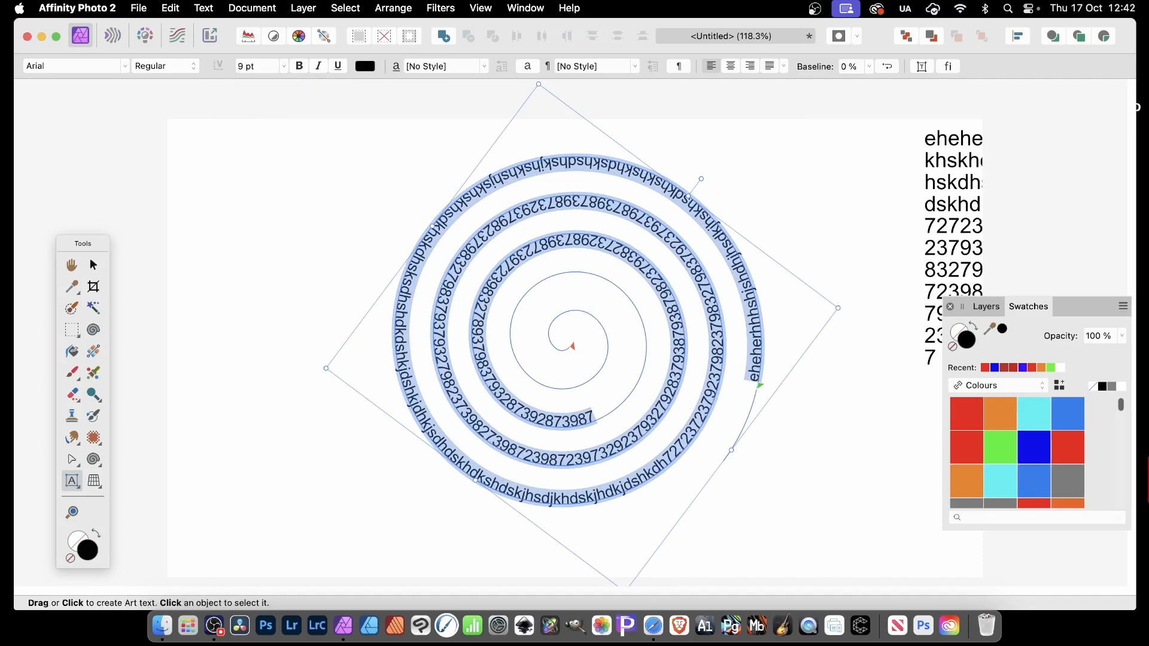
left_click(973, 412)
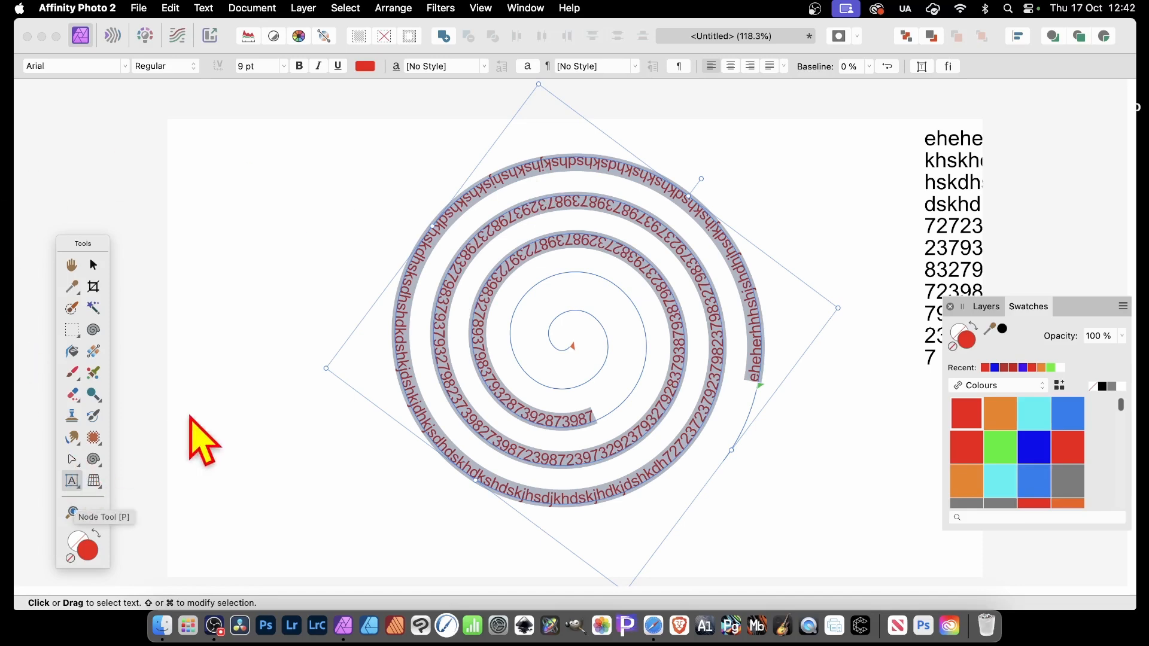
Set the text spiral's turns to 12 and its additional turn angle to about 234.5°.
left_click(95, 459)
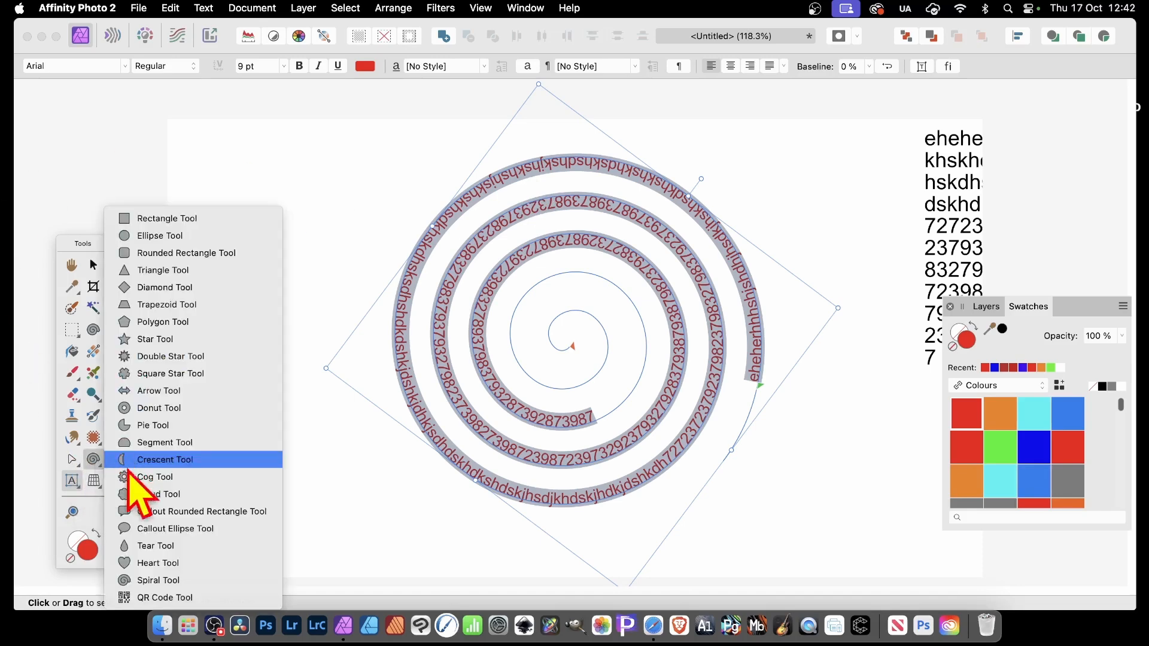
left_click(158, 581)
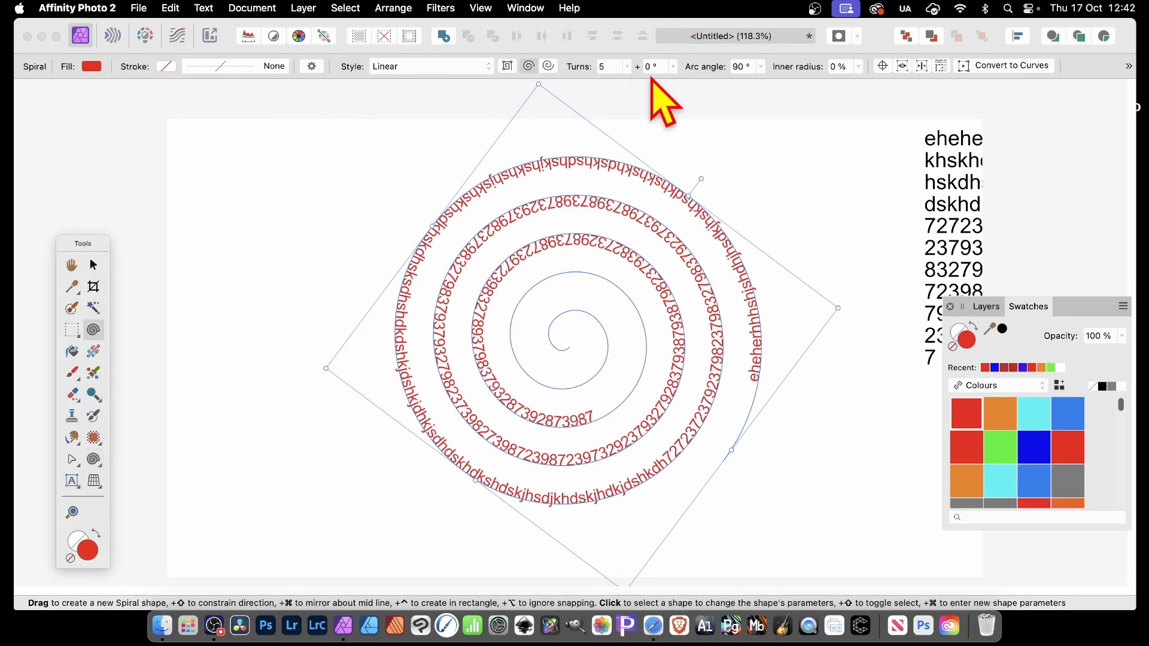
left_click(627, 67)
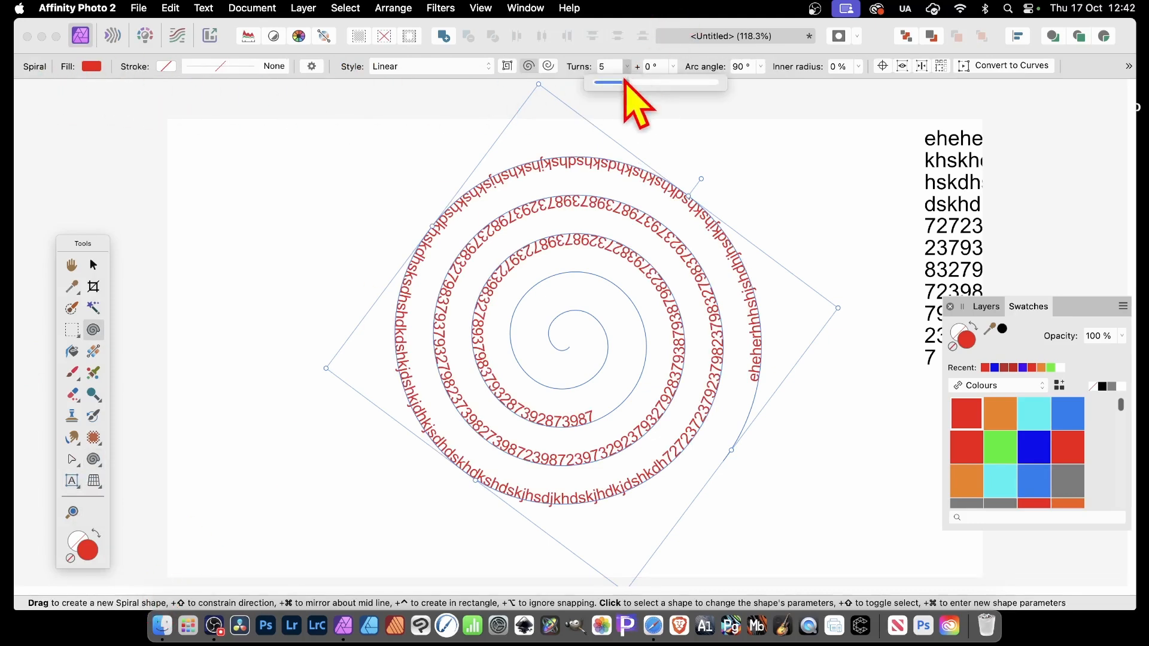
left_click_drag(627, 82, 668, 82)
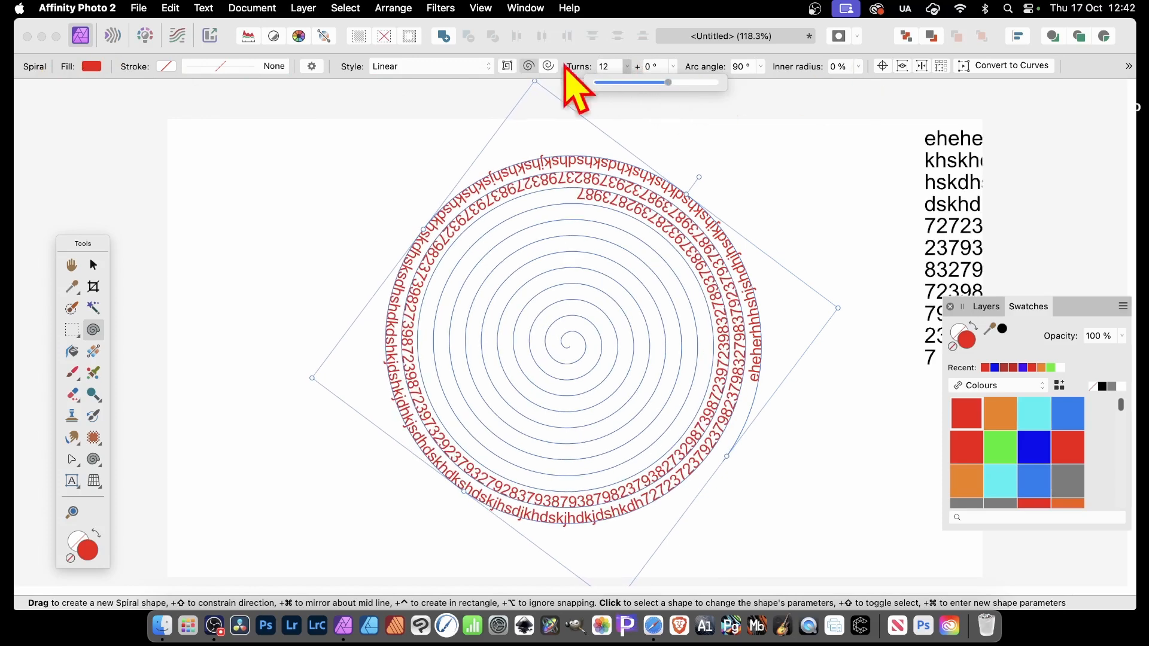
left_click(673, 66)
left_click_drag(678, 83, 752, 107)
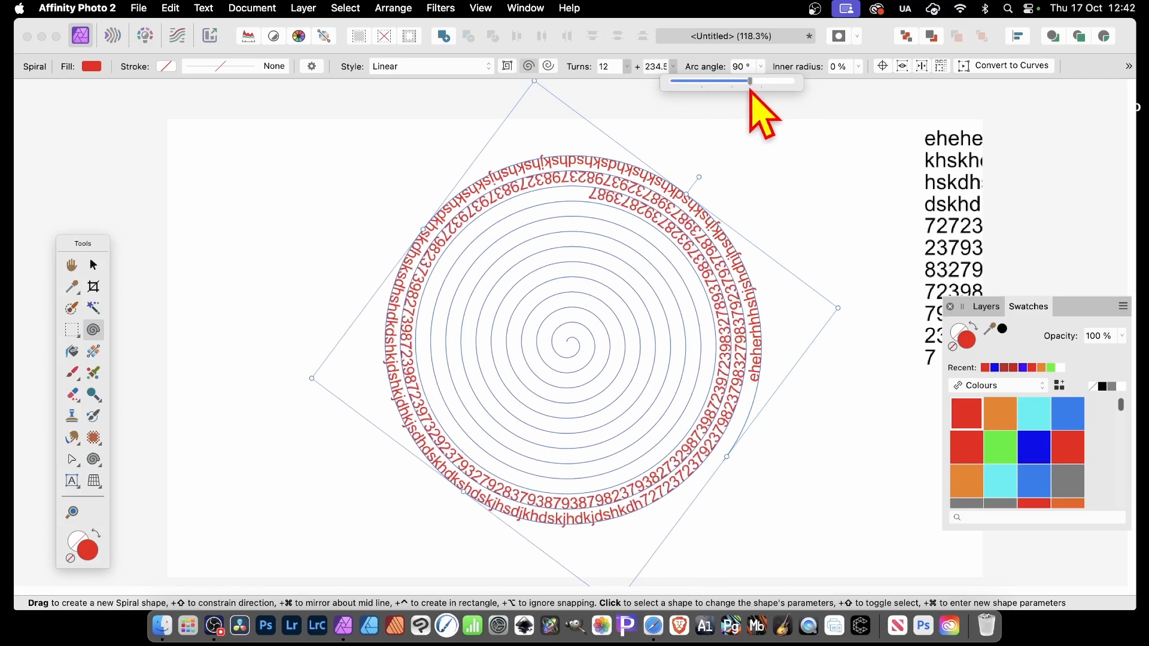
Set the text spiral's arc angle to 0°.
left_click(761, 66)
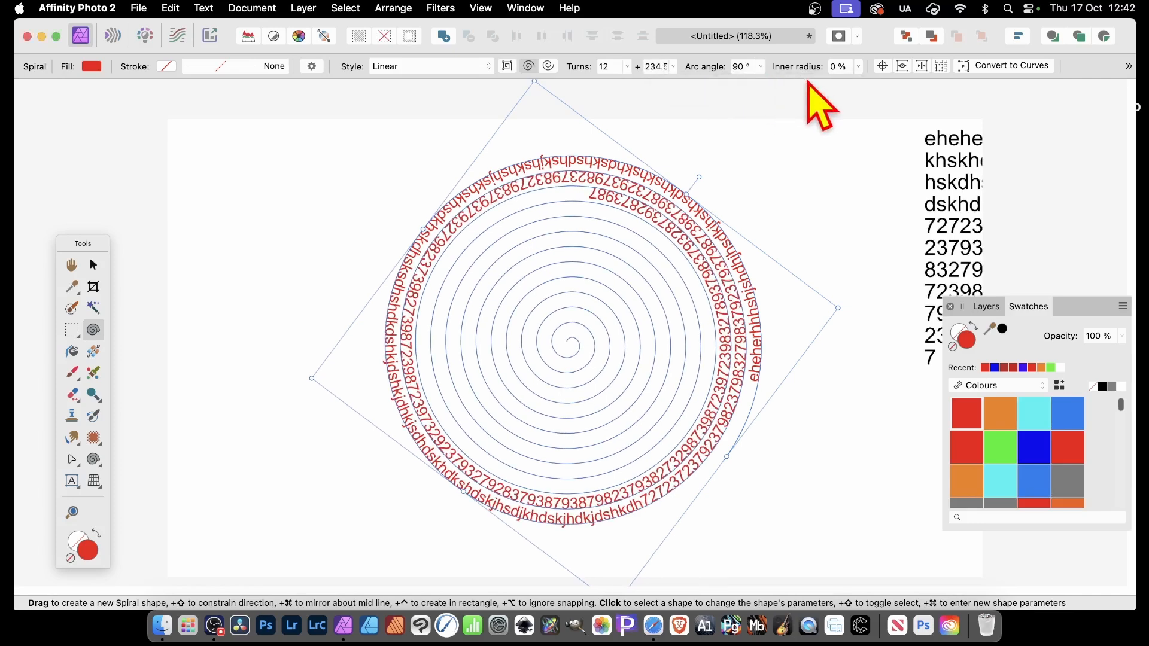
left_click(761, 68)
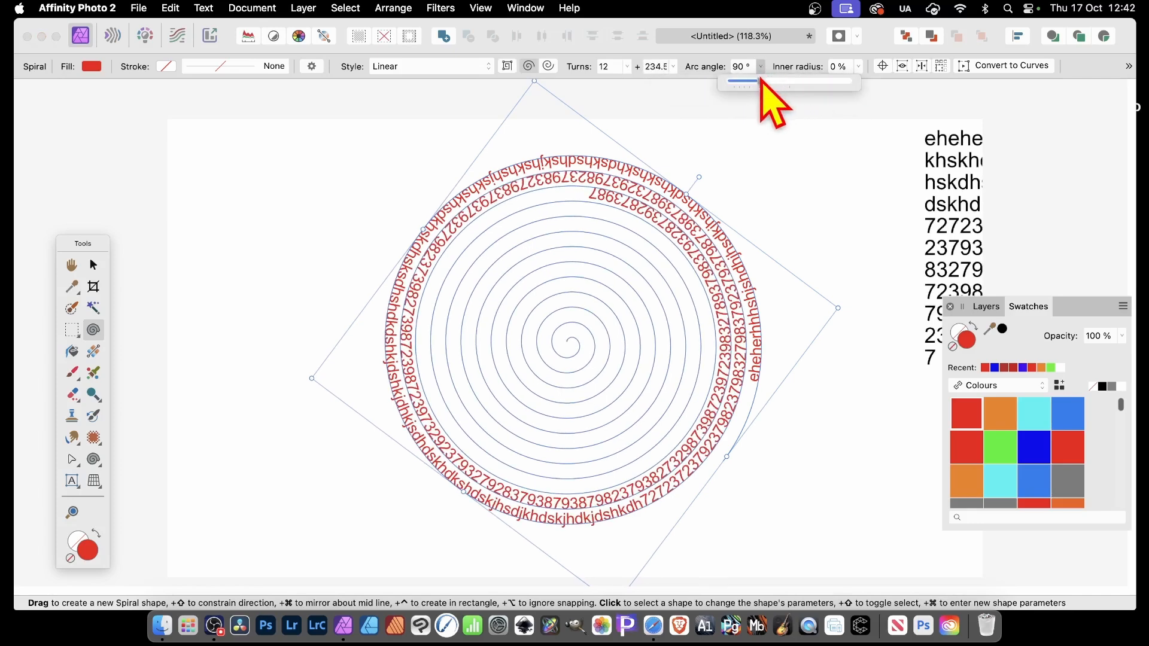
left_click_drag(761, 81, 709, 85)
left_click(705, 83)
right_click(707, 84)
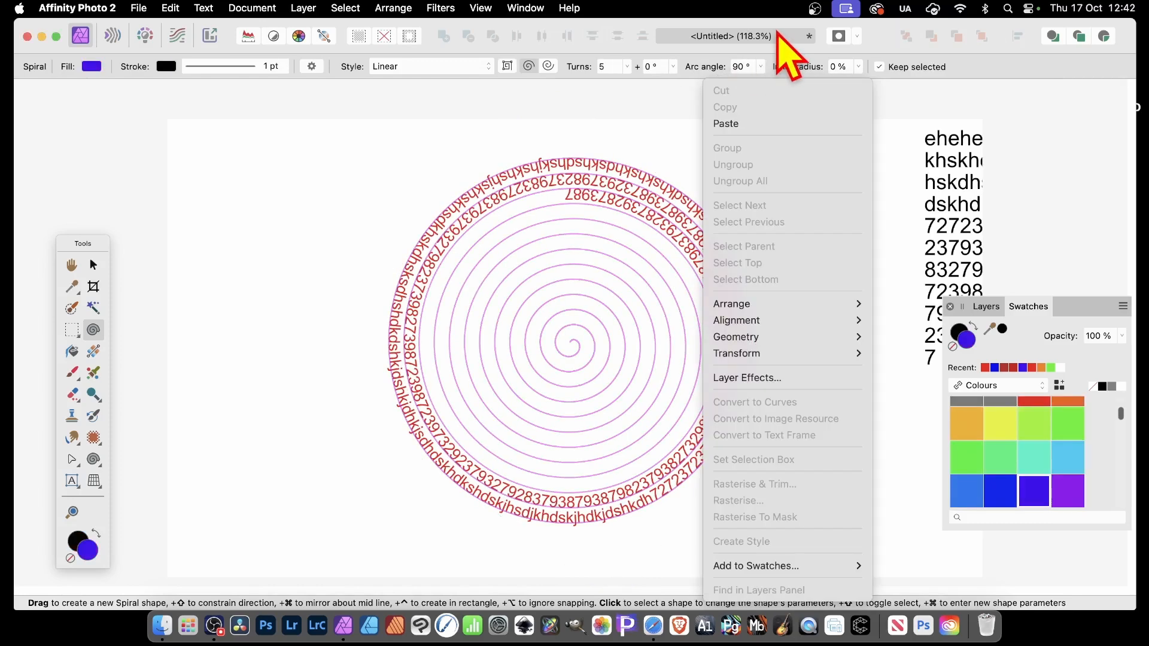
left_click(726, 64)
Try to increase the spiral's inner radius and reselect the text spiral.
left_click(859, 67)
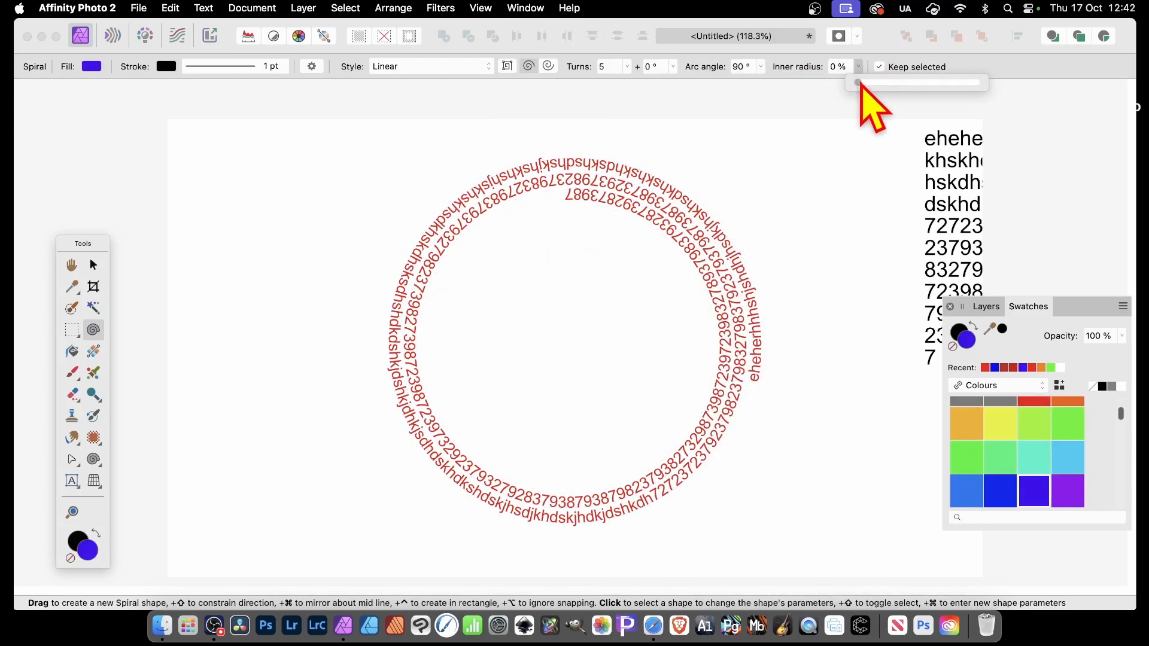
left_click_drag(858, 82, 917, 81)
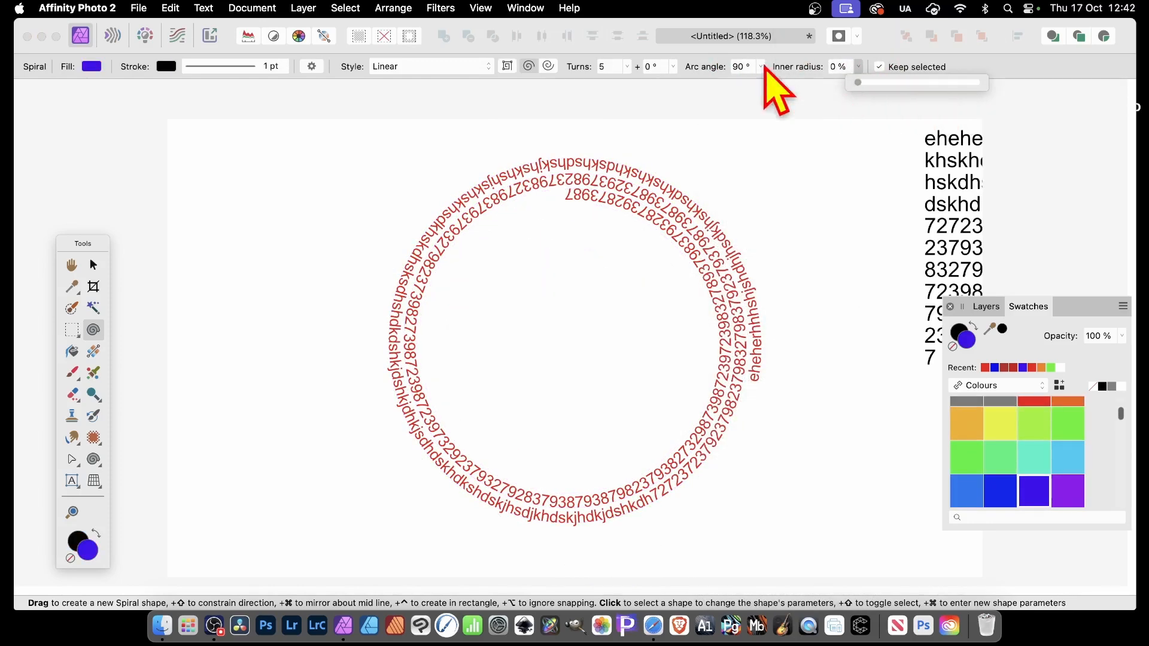
left_click(648, 179)
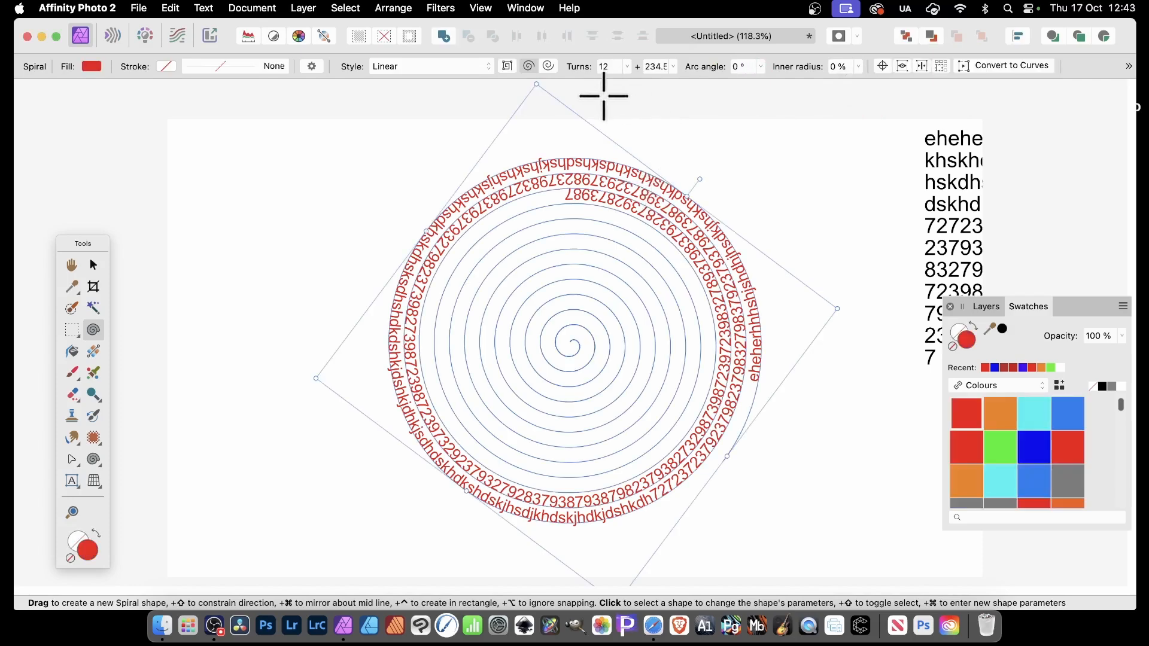
Set a run of digits on the upper-right inner turn of the spiral text in the Alfarn font.
double_click(572, 197)
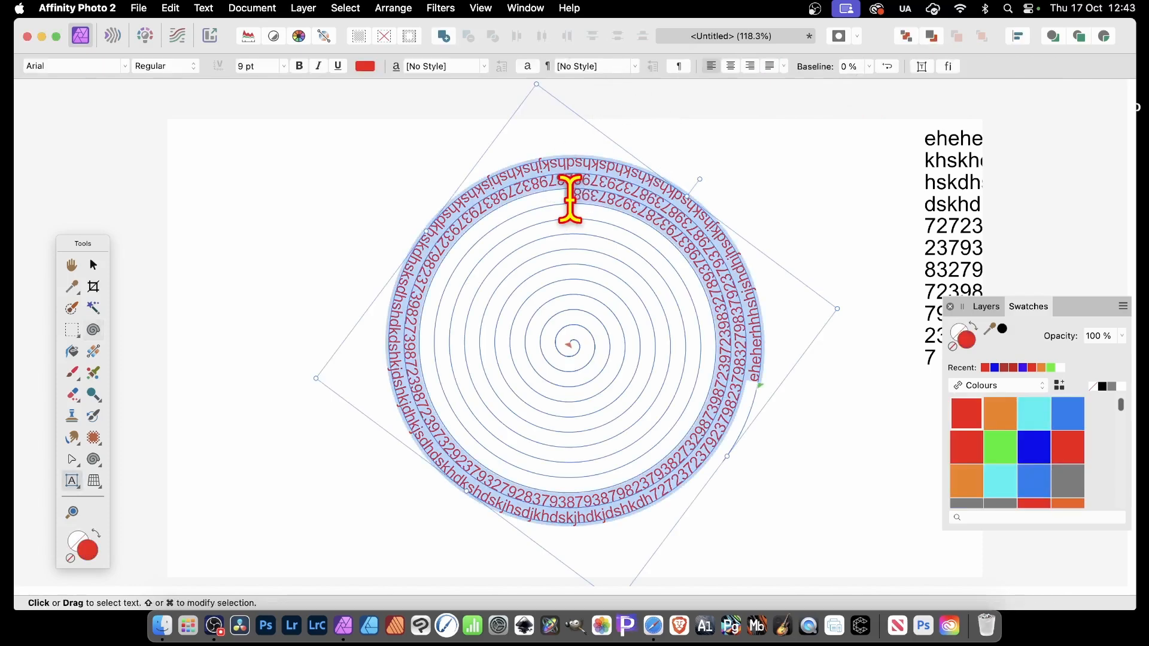
left_click_drag(700, 256, 729, 346)
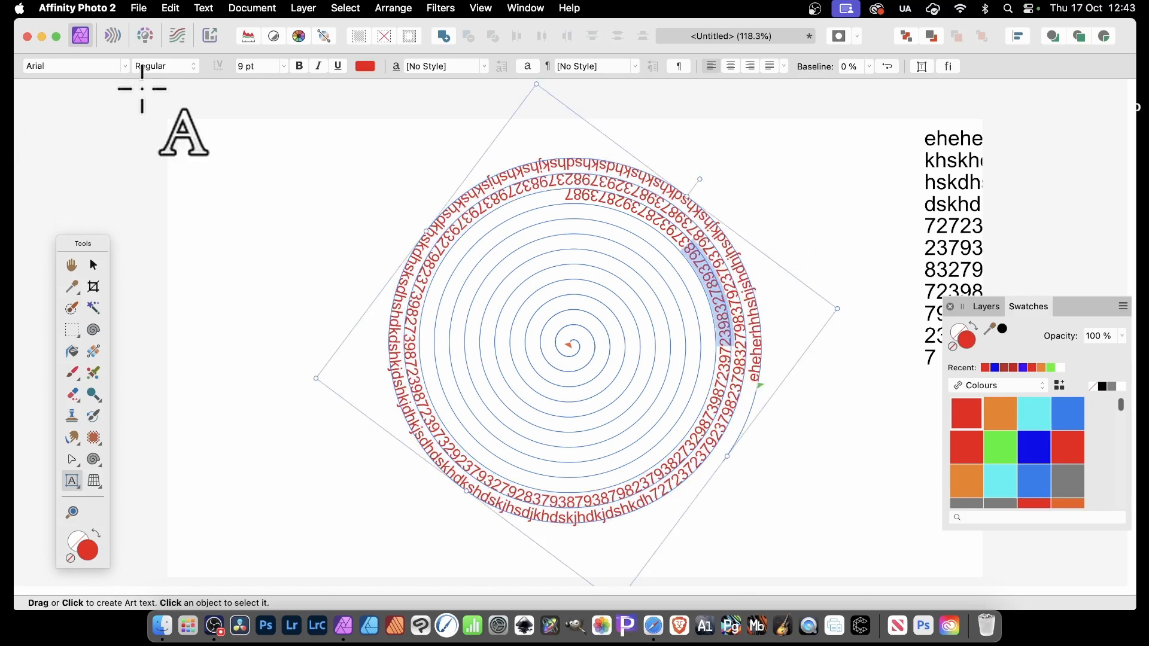
left_click(126, 66)
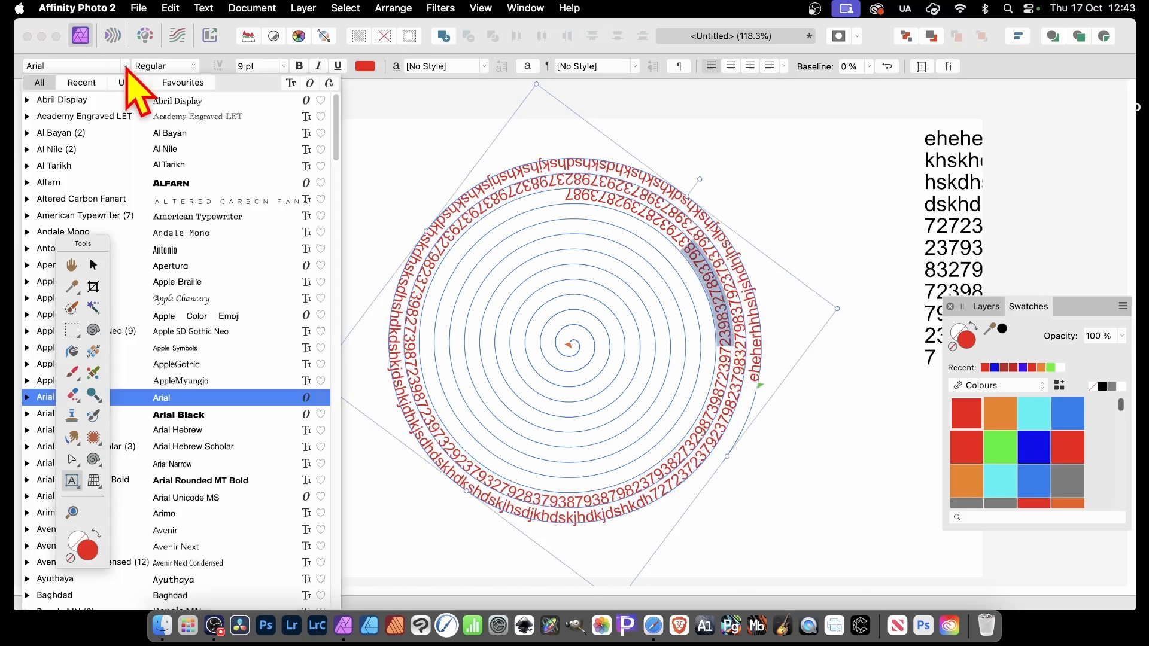
left_click(159, 184)
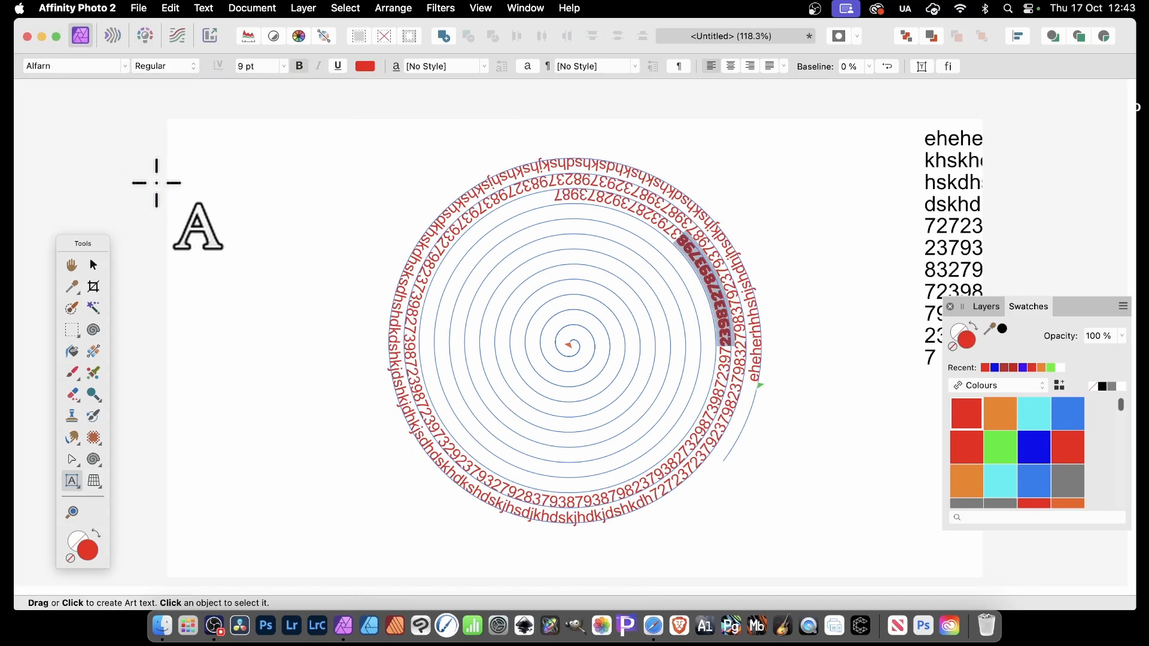
Colour the selected Alfarn digits black (000000) and set their size to 20 pt.
left_click(364, 66)
left_click_drag(461, 179, 428, 137)
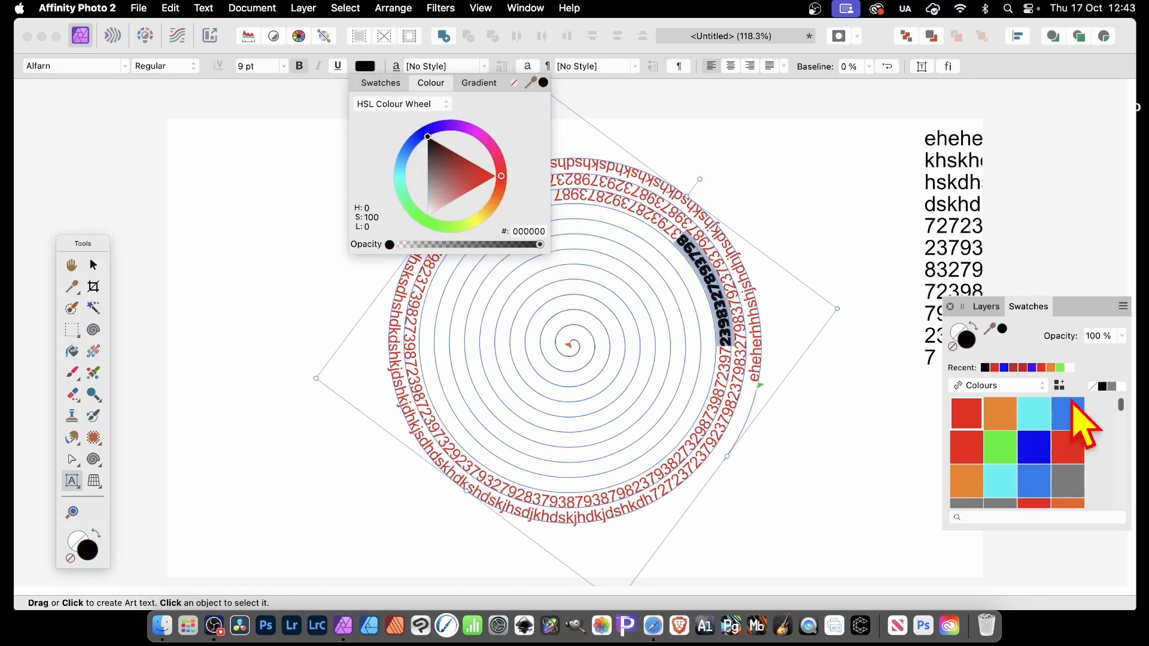
left_click(285, 67)
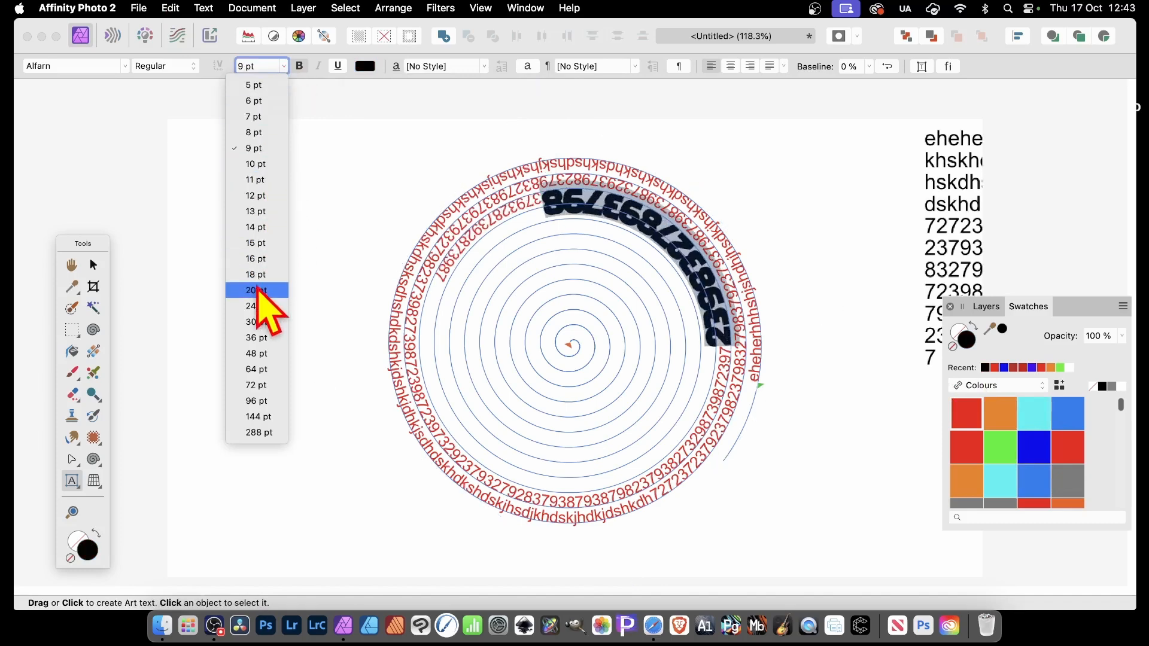
left_click(256, 290)
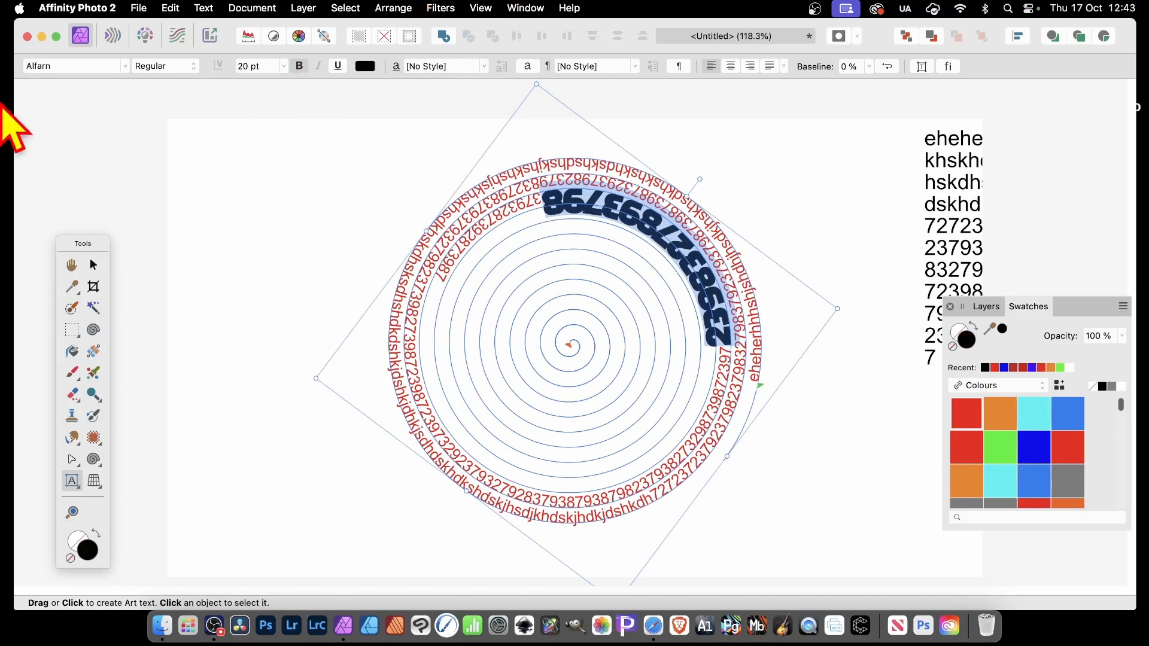
Display the character settings and set the selected black digits' tracking to 9 ‰.
left_click(536, 8)
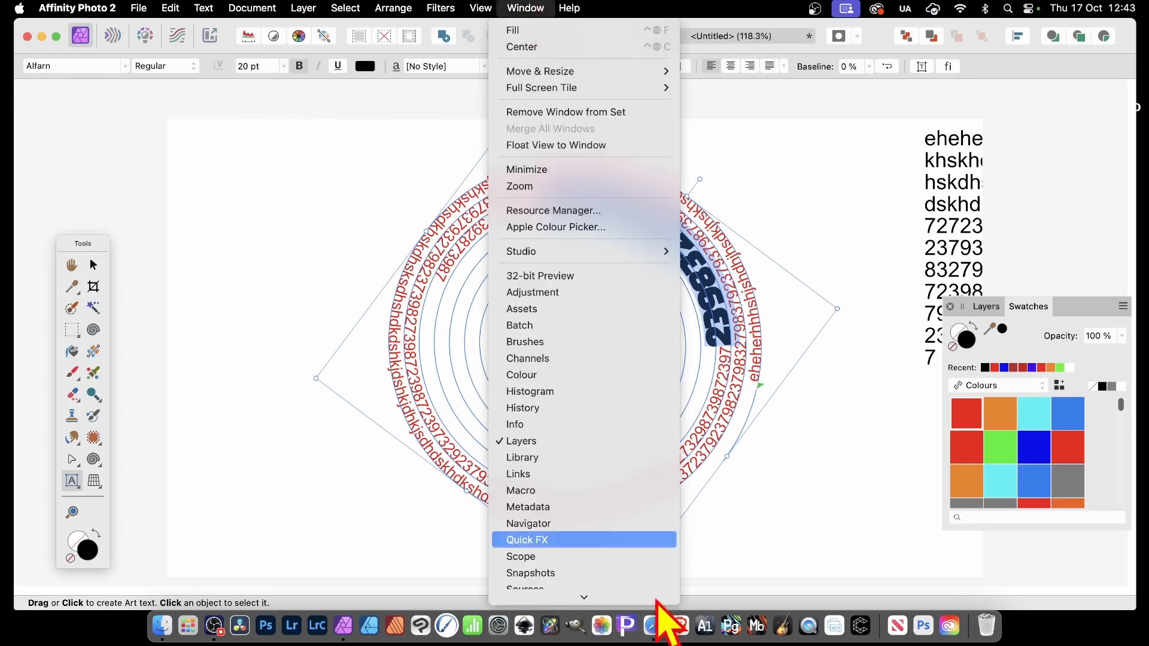
mouse_move(655, 601)
mouse_move(631, 538)
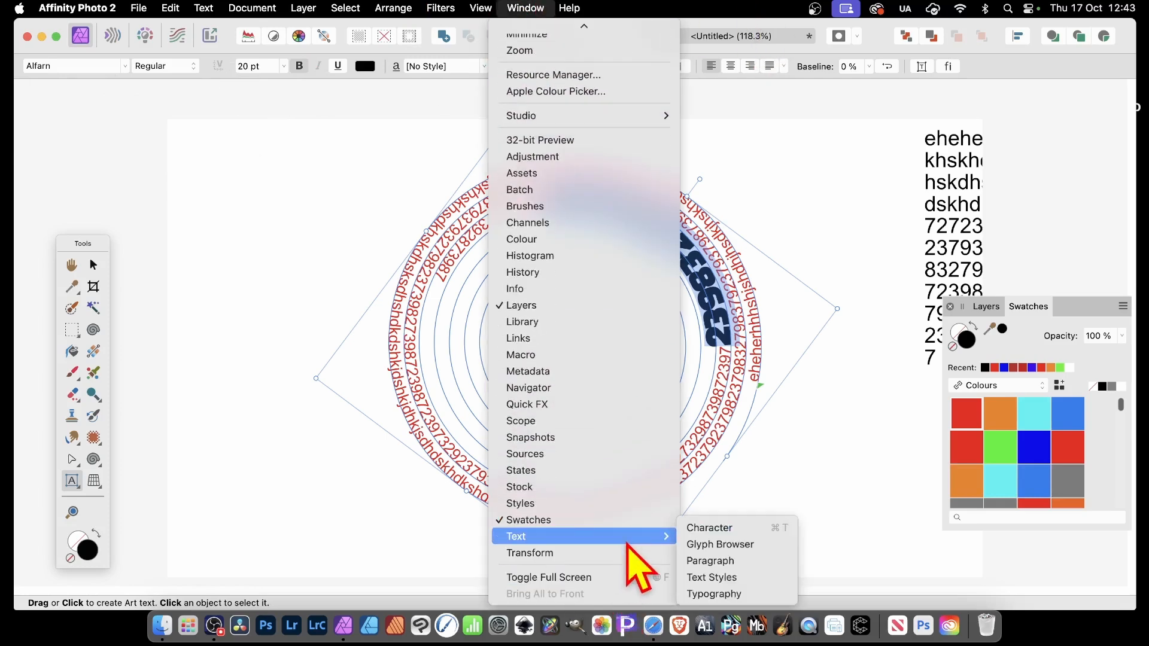
left_click(767, 525)
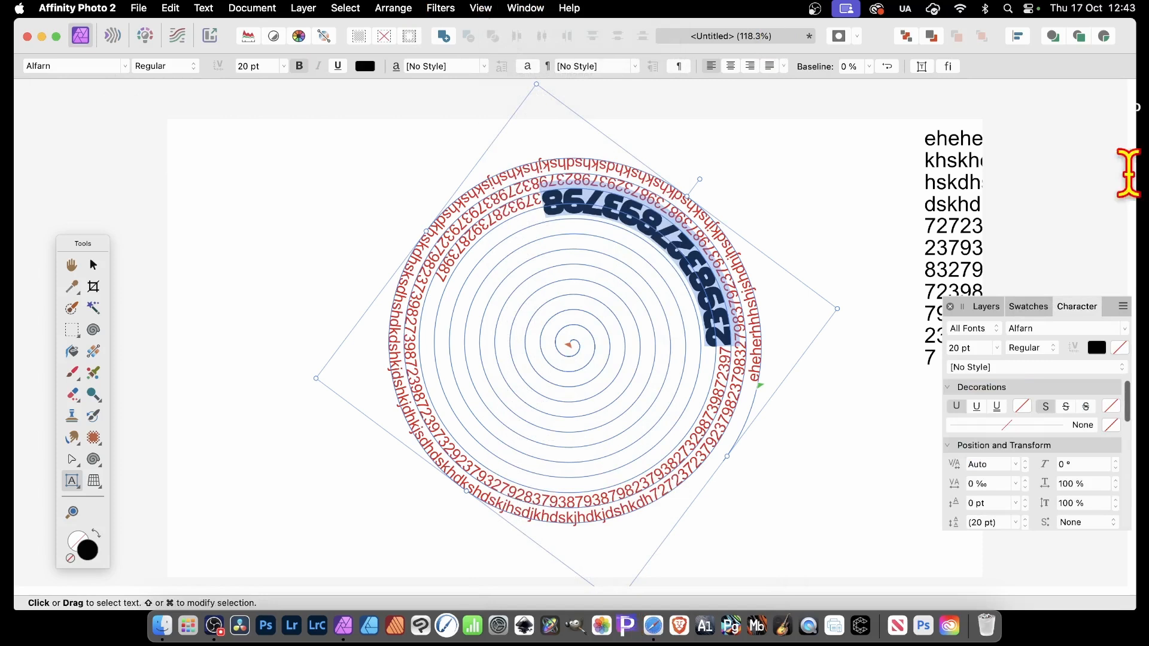
left_click(1026, 481)
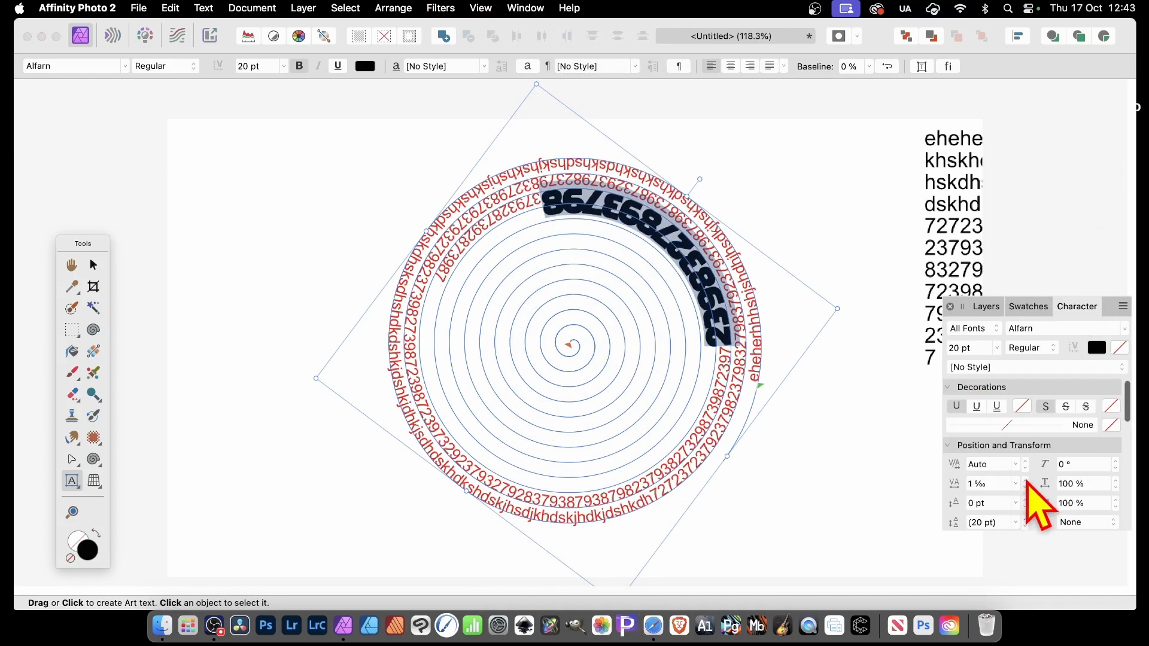
left_click(1026, 481)
left_click(1026, 481)
left_click(1026, 482)
left_click(1026, 481)
left_click(1026, 482)
left_click(1026, 482)
left_click(1026, 481)
left_click(1026, 481)
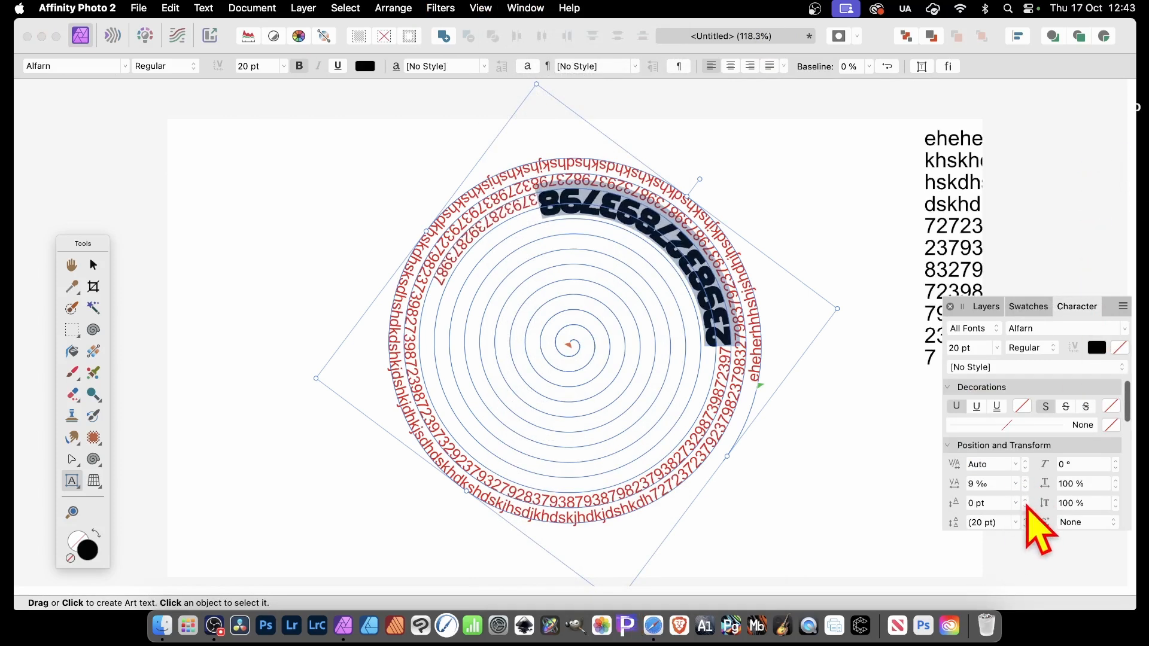
Set the baseline shift of the selected black Alfarn digits to 8 pt.
left_click(1026, 500)
left_click(1027, 501)
left_click(1027, 501)
left_click(1027, 502)
left_click(1027, 502)
left_click(1027, 502)
left_click(1027, 502)
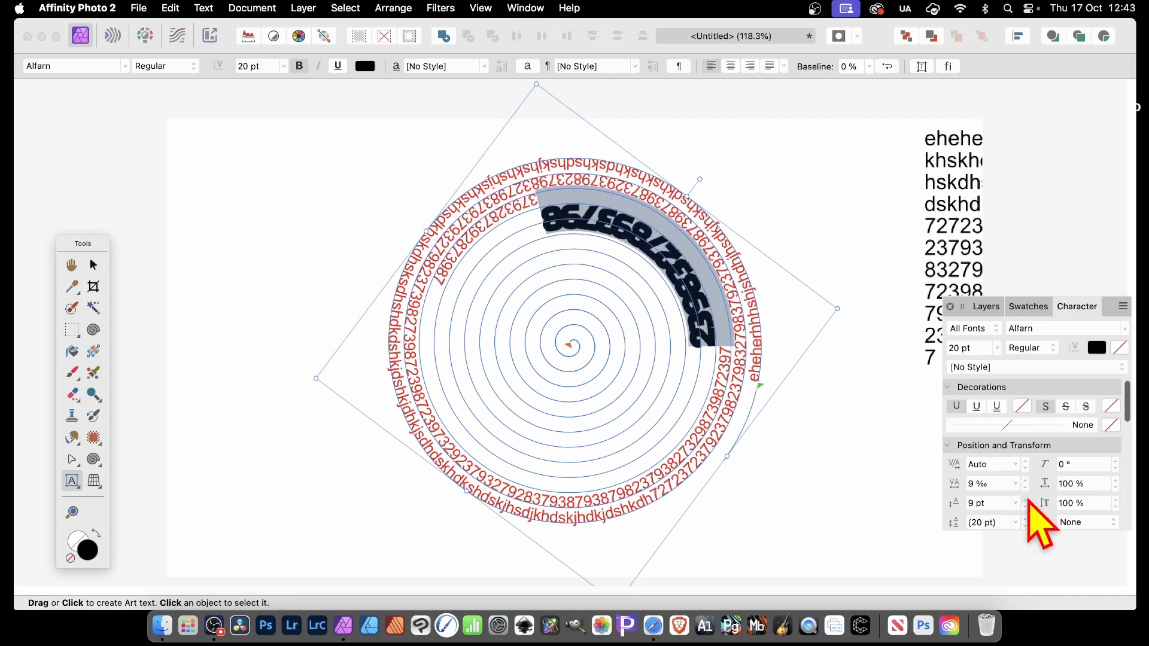
left_click(1027, 502)
left_click(1027, 501)
left_click(1027, 507)
left_click(1027, 506)
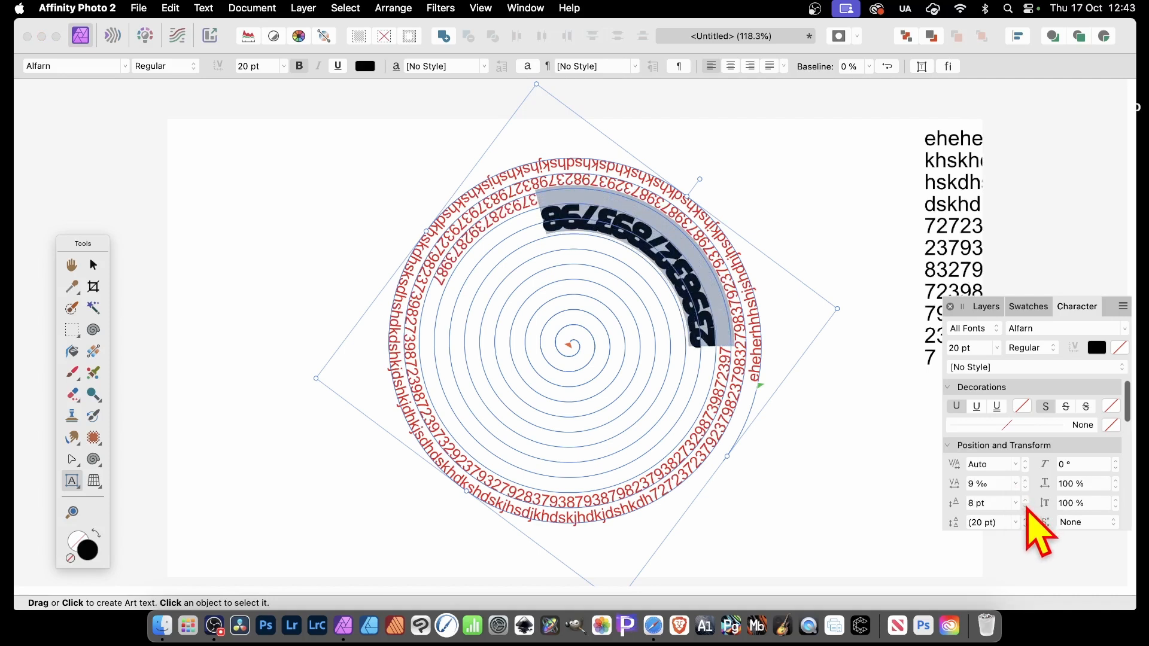
Stretch the selected black digits vertically to a 118 % vertical scale.
left_click(1115, 501)
left_click(1115, 501)
left_click(1115, 501)
left_click(1115, 501)
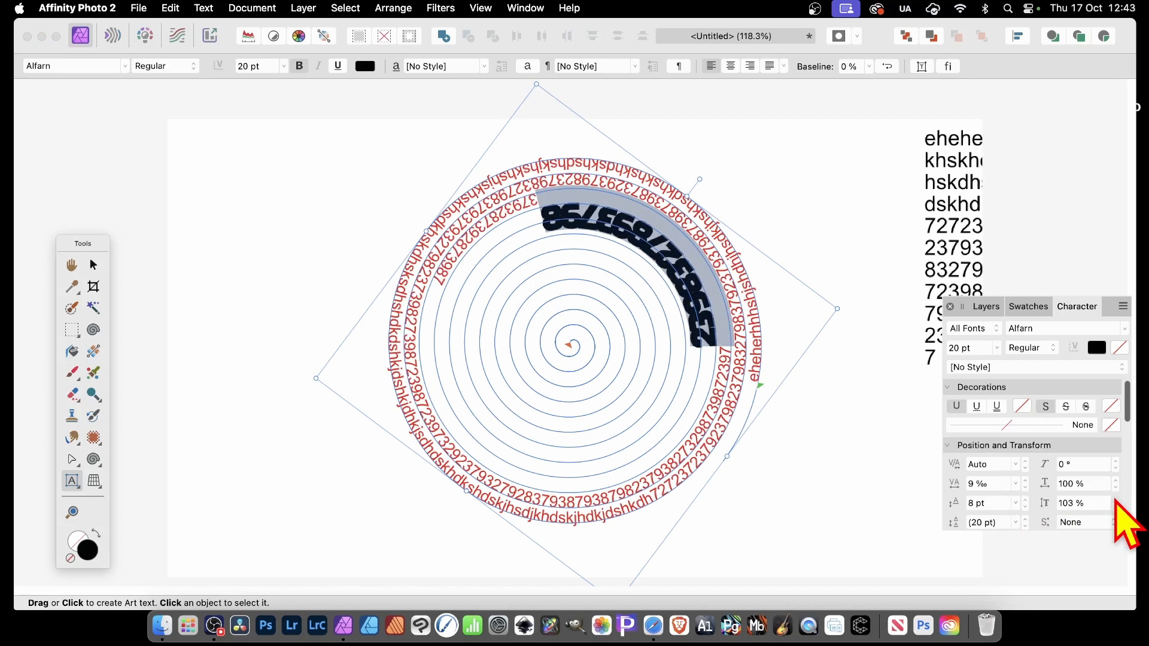
left_click(1115, 501)
left_click(1115, 501)
left_click(1115, 501)
left_click(1115, 501)
left_click(1115, 501)
left_click(1115, 501)
left_click(1115, 501)
left_click(1115, 501)
left_click(1115, 501)
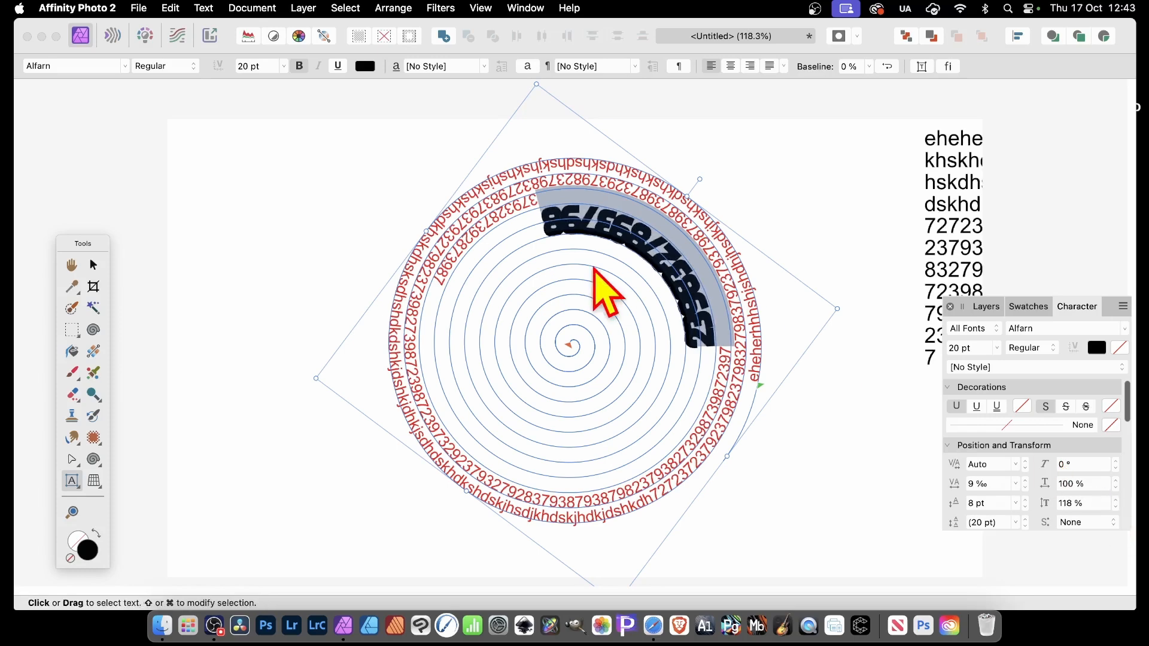
Select a long run of red text around the spiral's outer turns and colour it green (4AF20D).
double_click(470, 209)
left_click(477, 195)
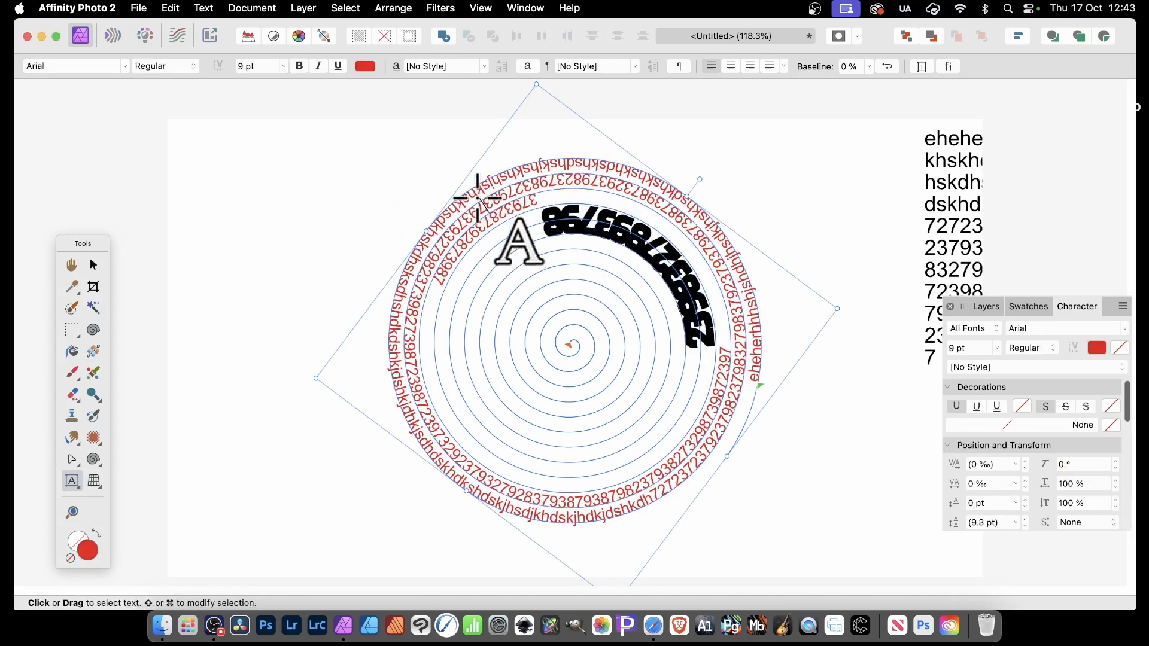
left_click_drag(513, 190, 426, 235)
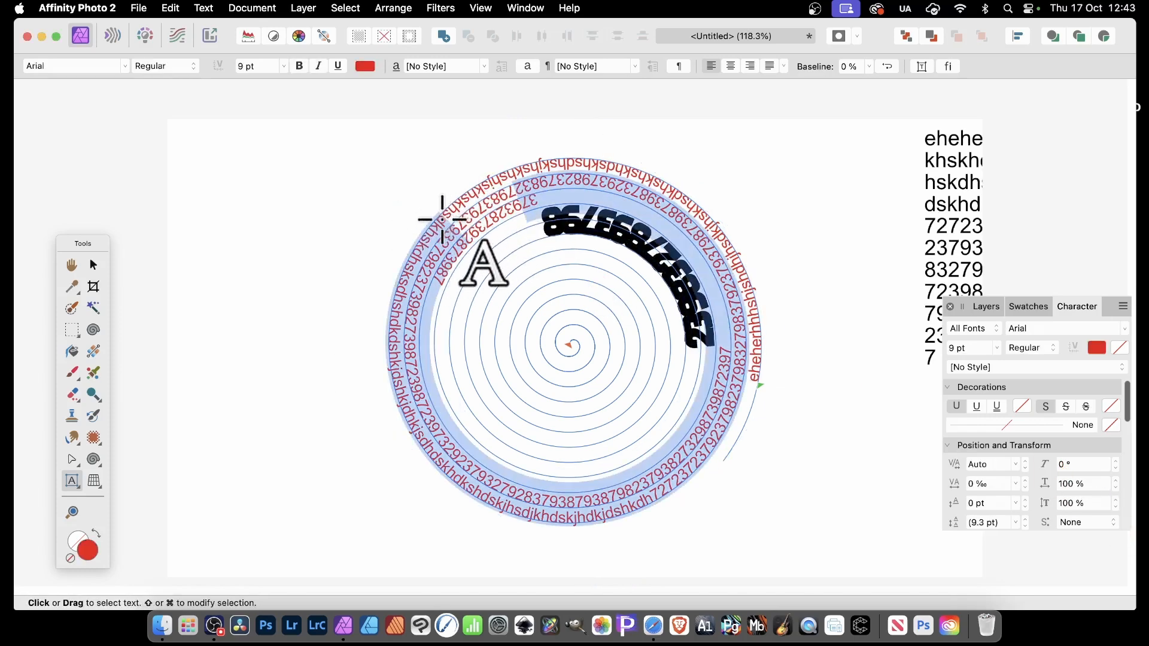
key("Escape")
left_click(366, 66)
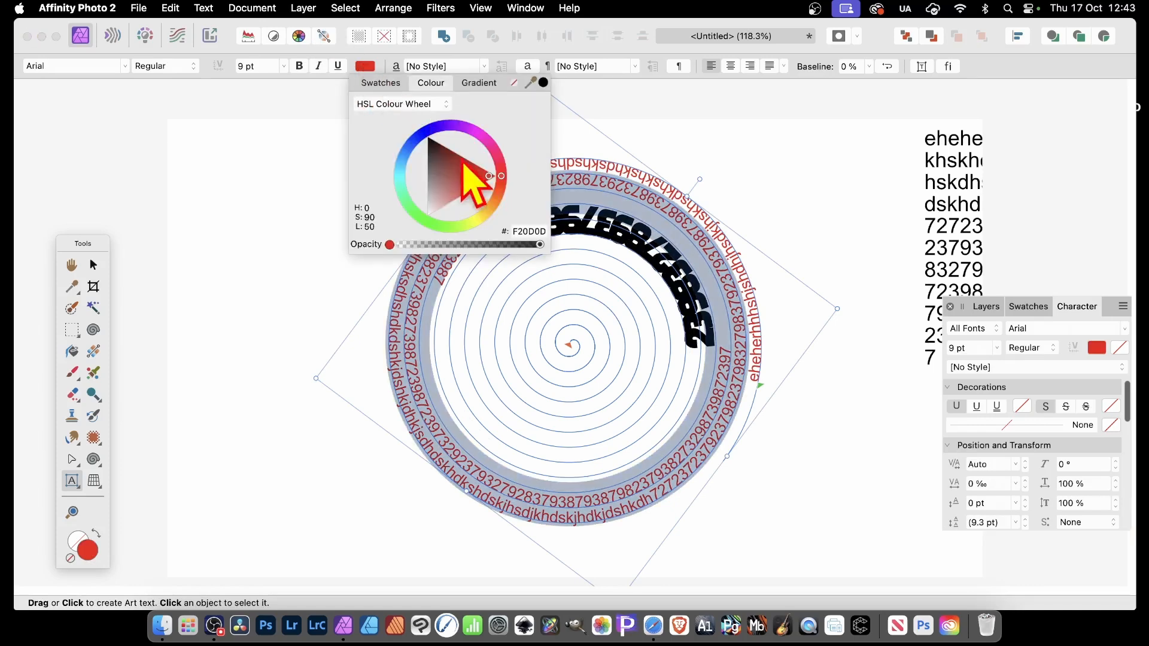
left_click(437, 230)
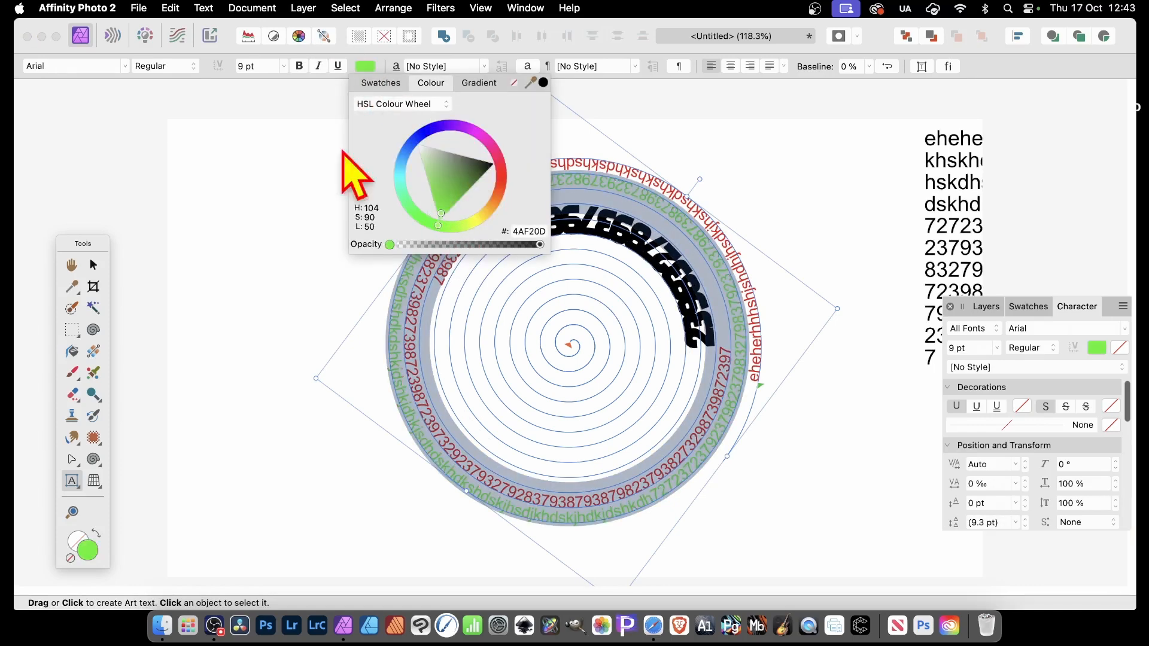
Move the text spiral slightly up and to the left on the page and reverse its winding direction.
left_click(92, 264)
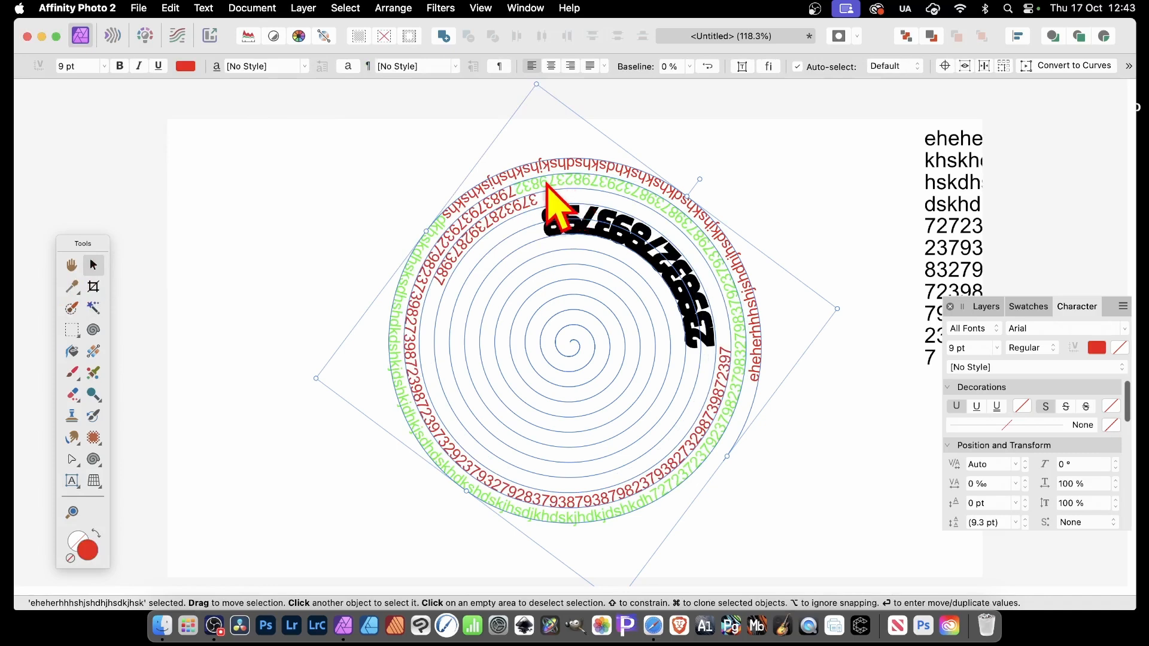
left_click_drag(534, 189, 474, 180)
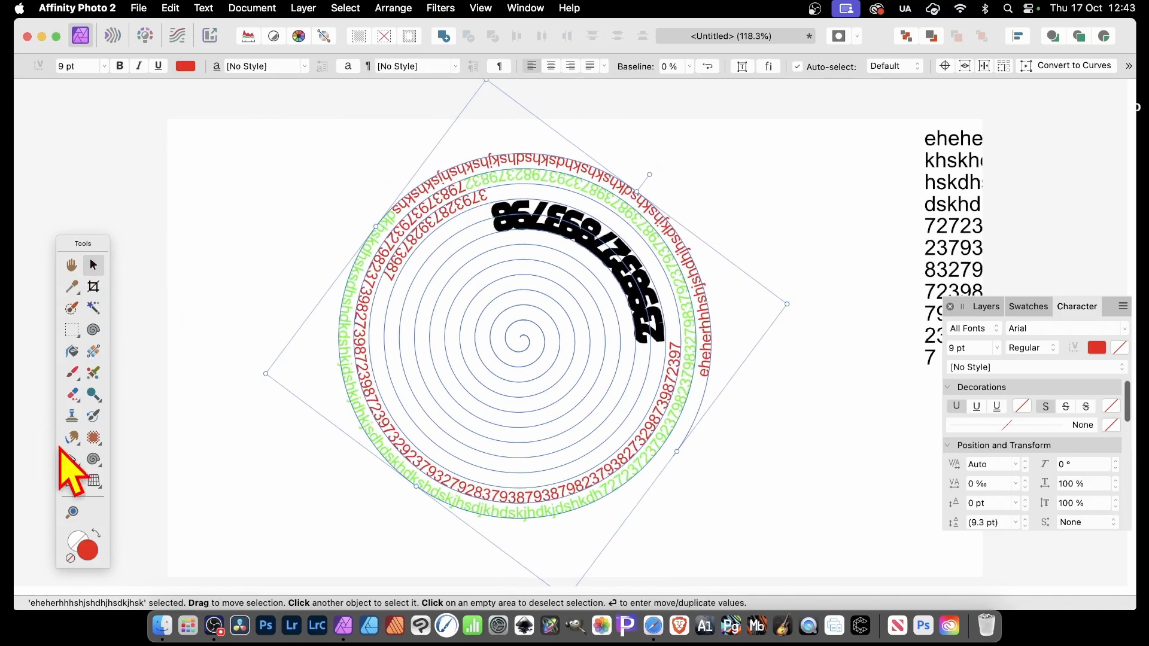
left_click(94, 459)
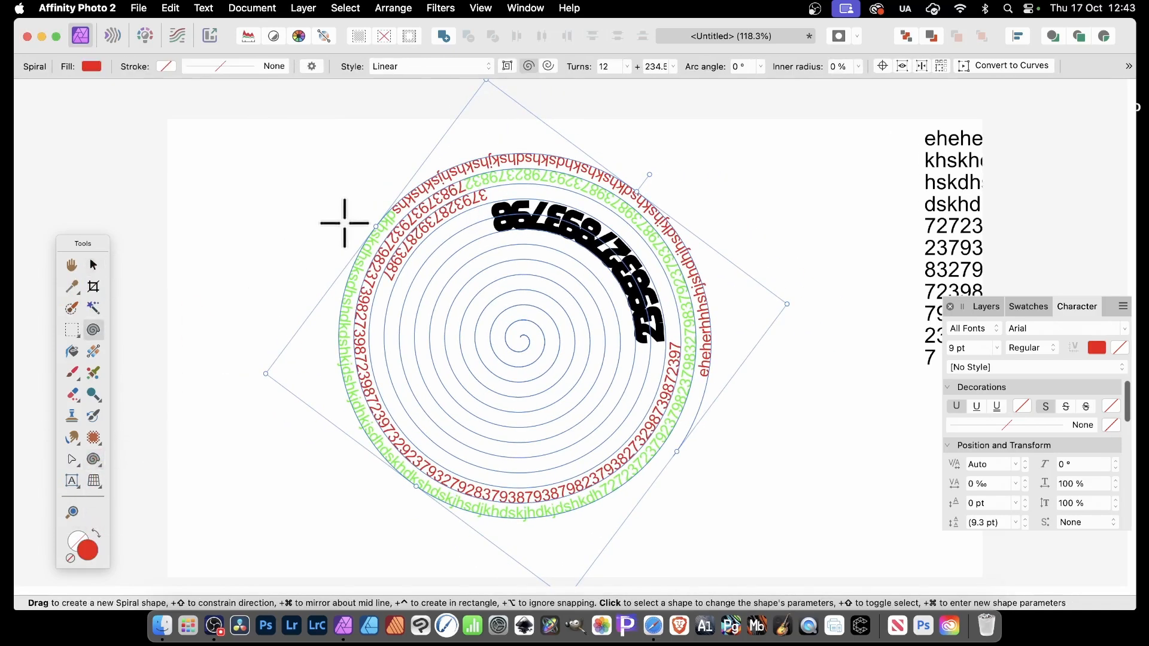
left_click(546, 66)
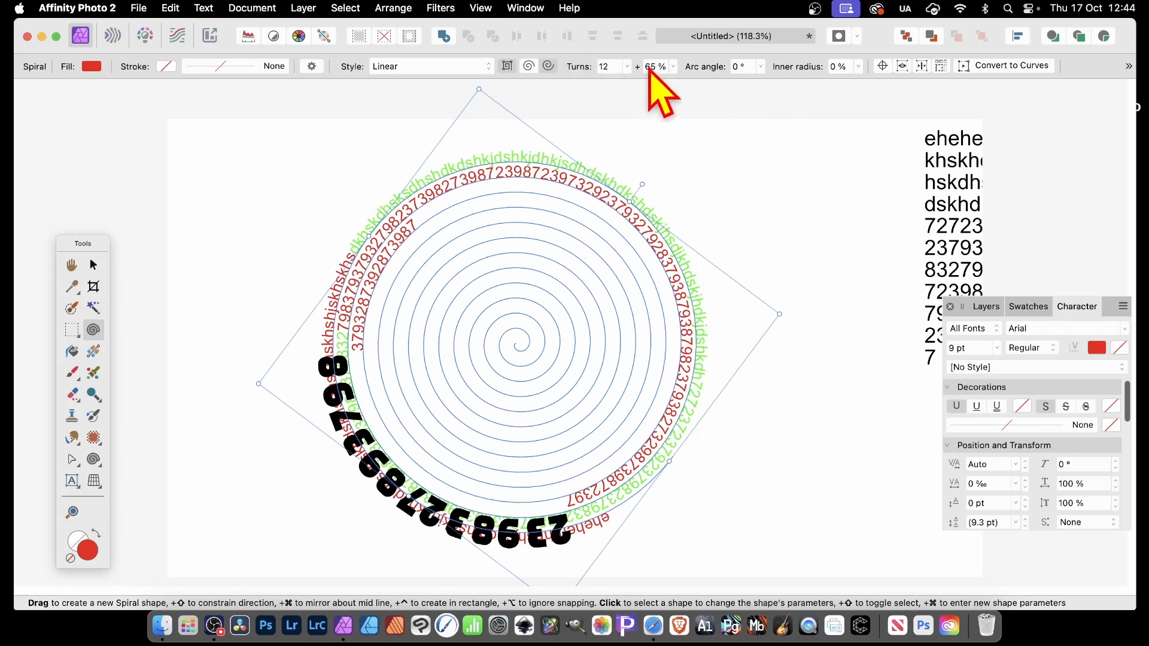
Set the linear spiral to 10 turns plus 5 % with an arc angle of 45°.
left_click(626, 66)
left_click_drag(626, 82, 597, 82)
left_click(675, 67)
left_click(762, 67)
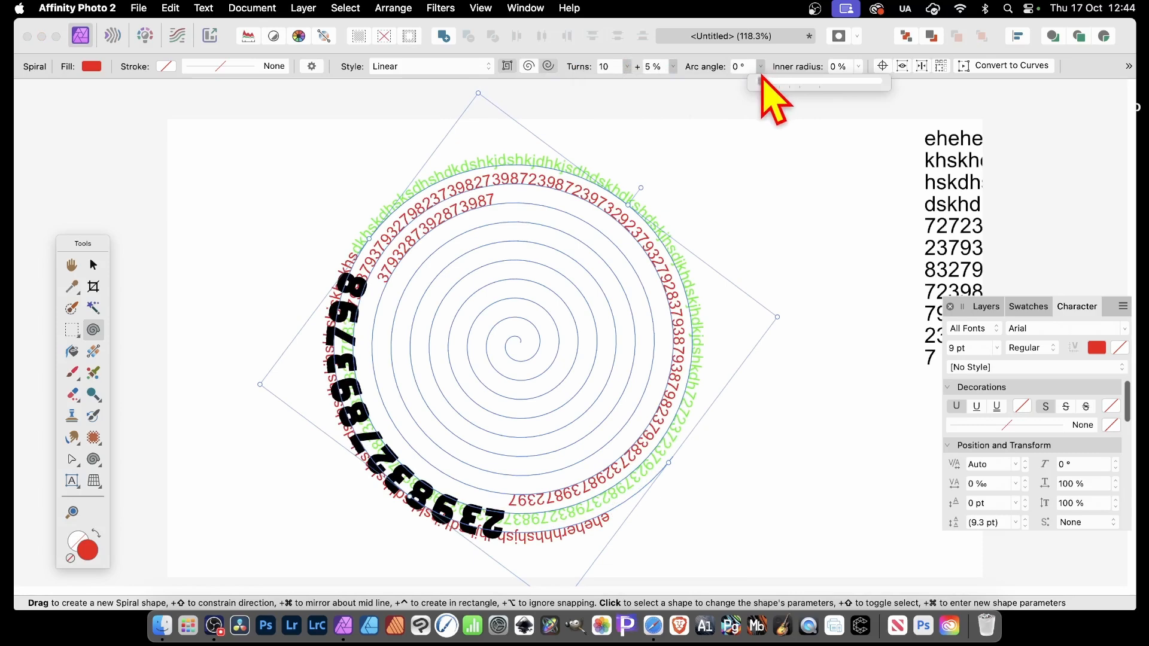
mouse_move(762, 82)
left_mouse_down()
mouse_move(874, 83)
mouse_move(775, 83)
left_mouse_up()
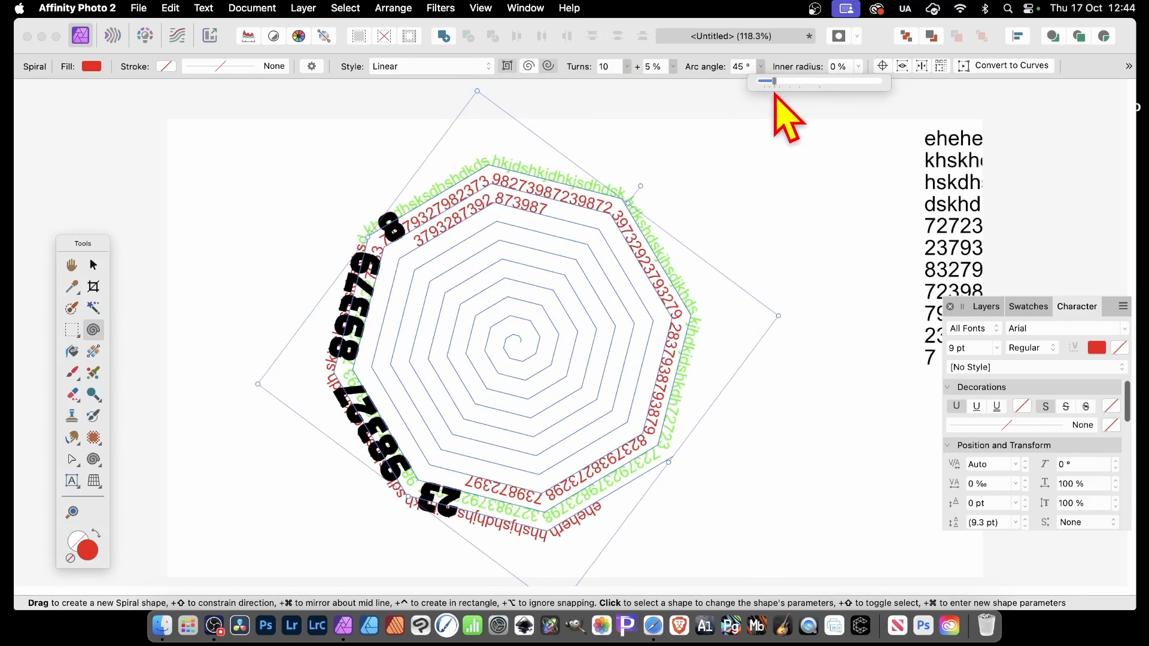
Try the Semi-circular and Counter Semi-circular styles on the text spiral, and return it to Linear.
left_click(446, 67)
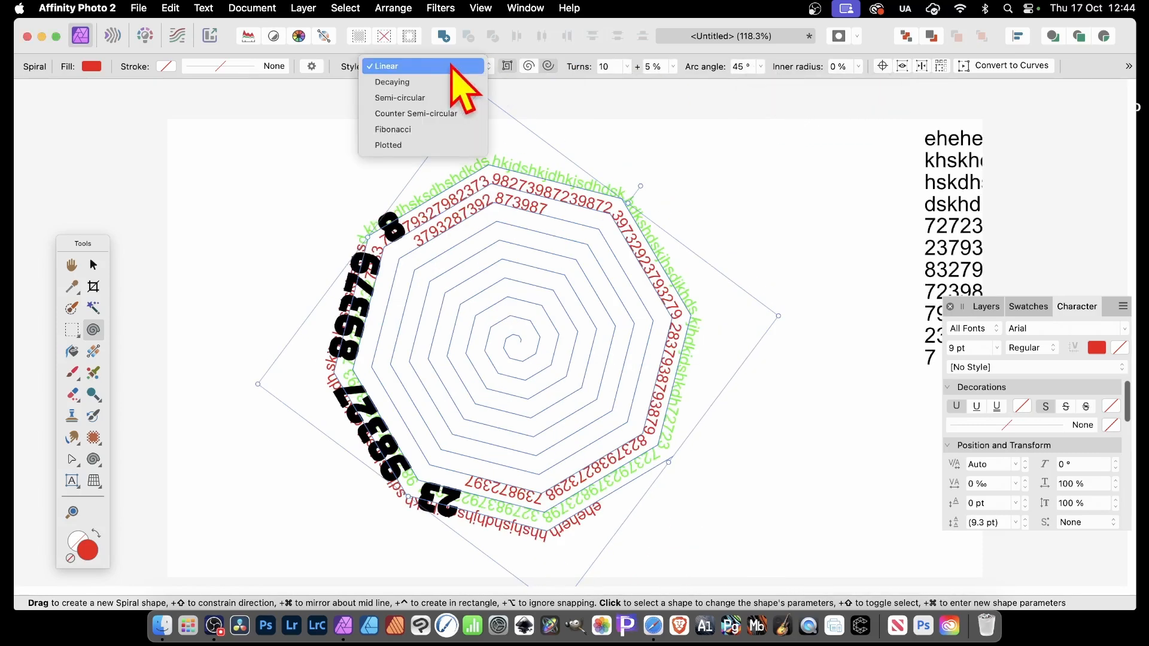
left_click(434, 98)
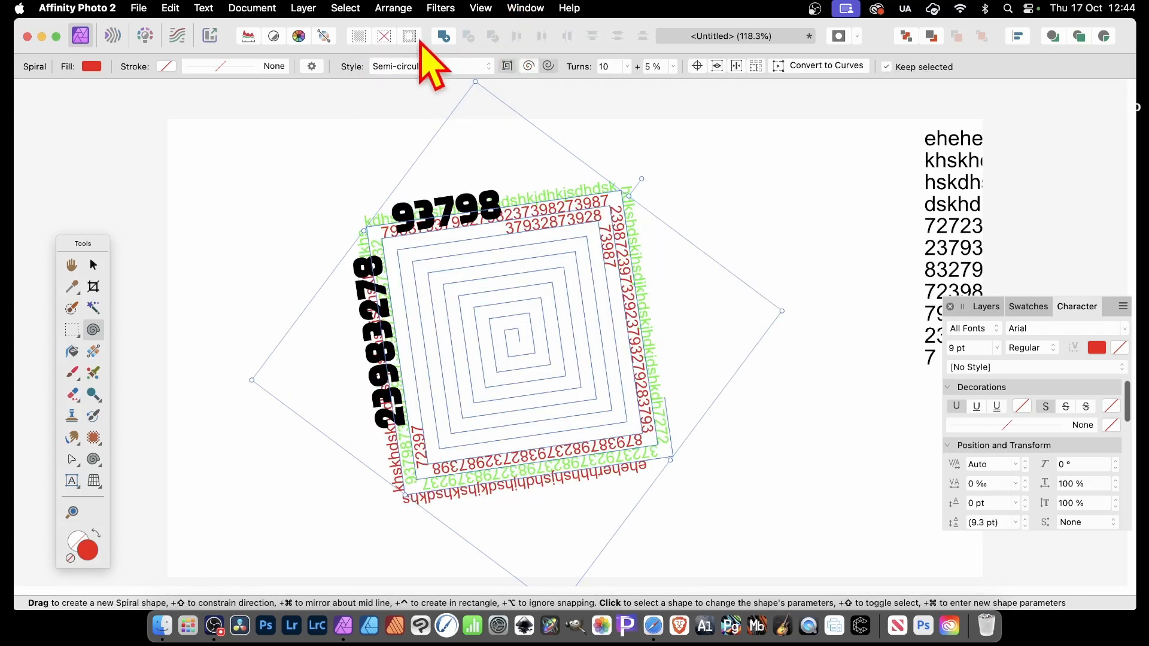
left_click(449, 67)
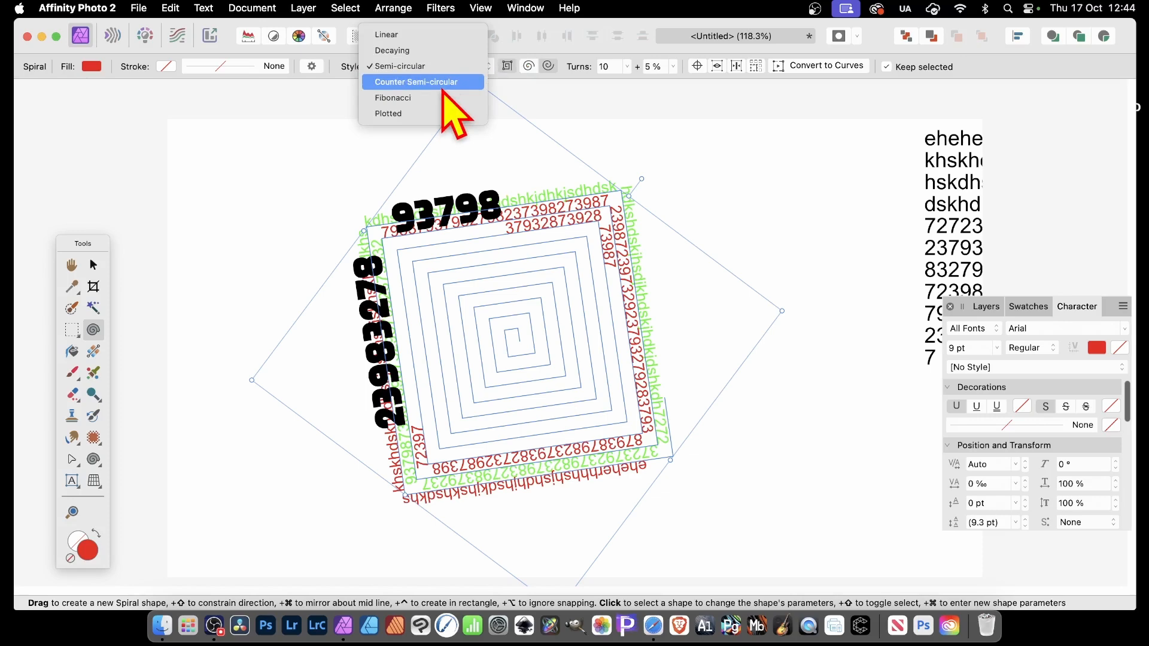
left_click(444, 85)
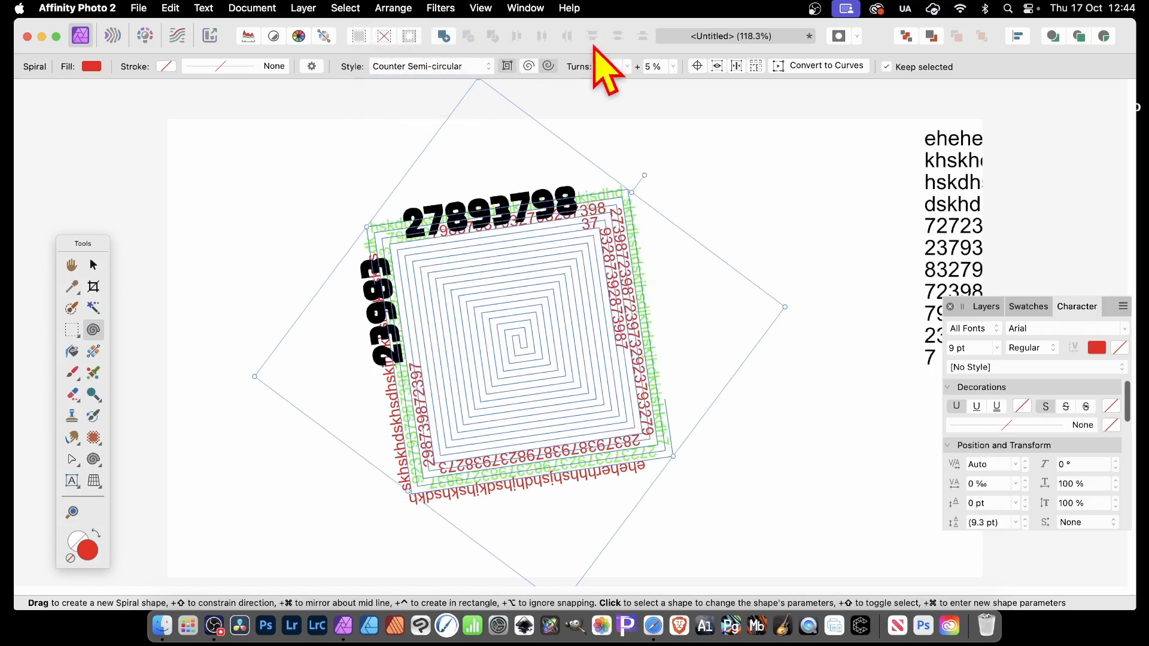
left_click(449, 67)
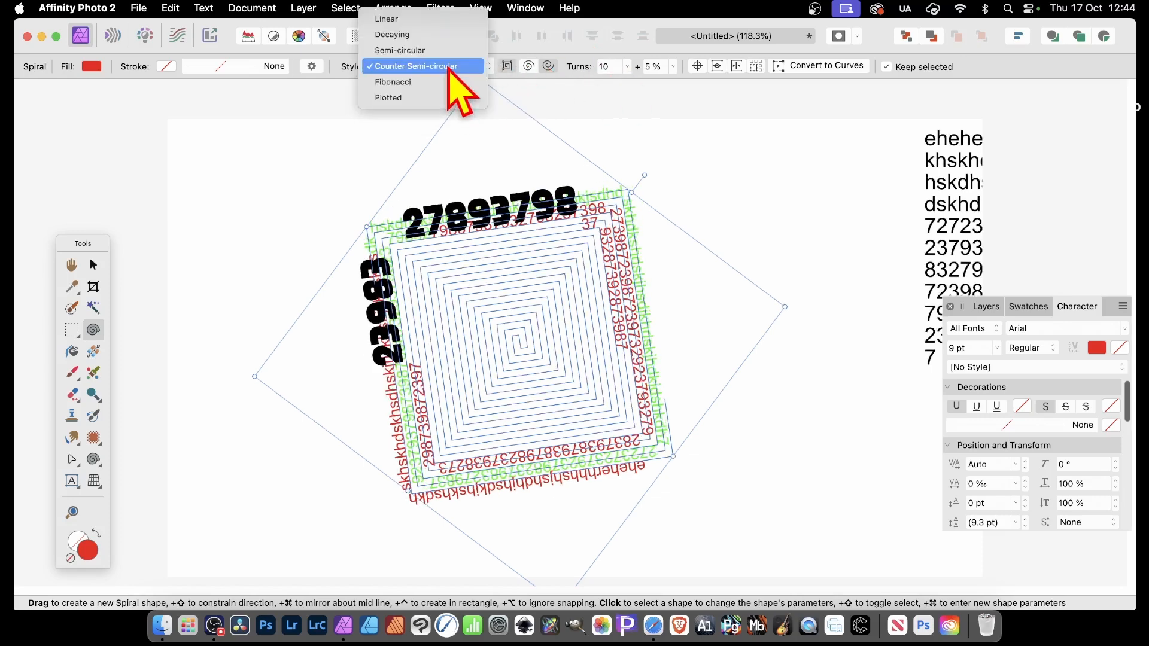
left_click(446, 19)
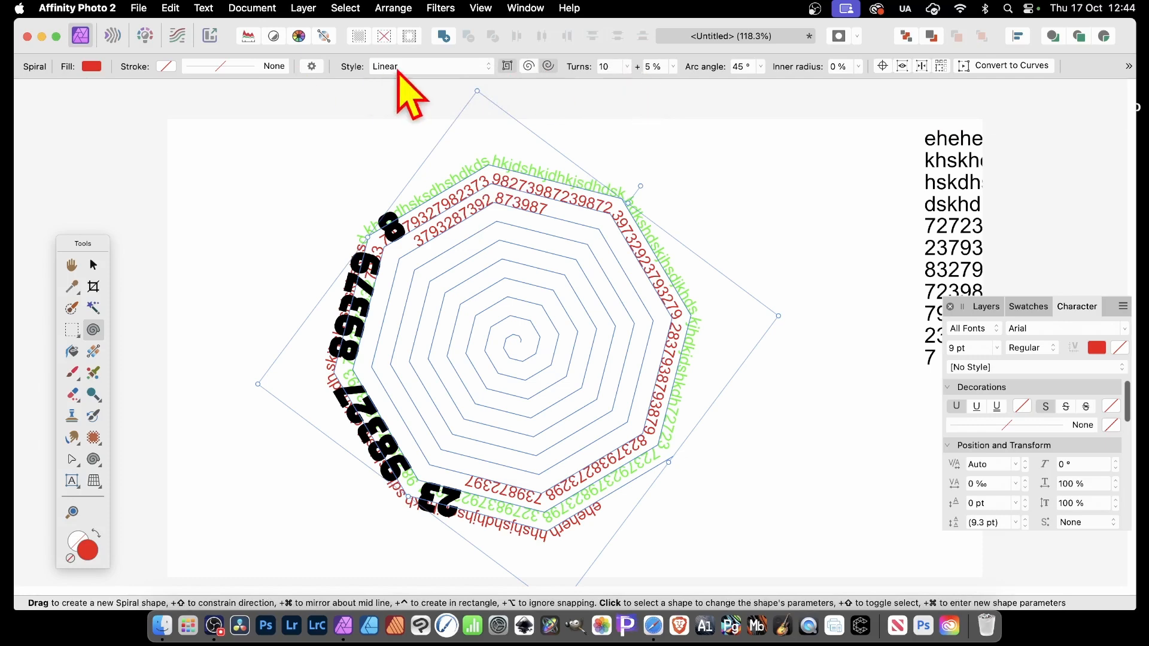
Change the spiral's style to Plotted with 11 turns and 6.8 divisions per turn.
left_click(486, 68)
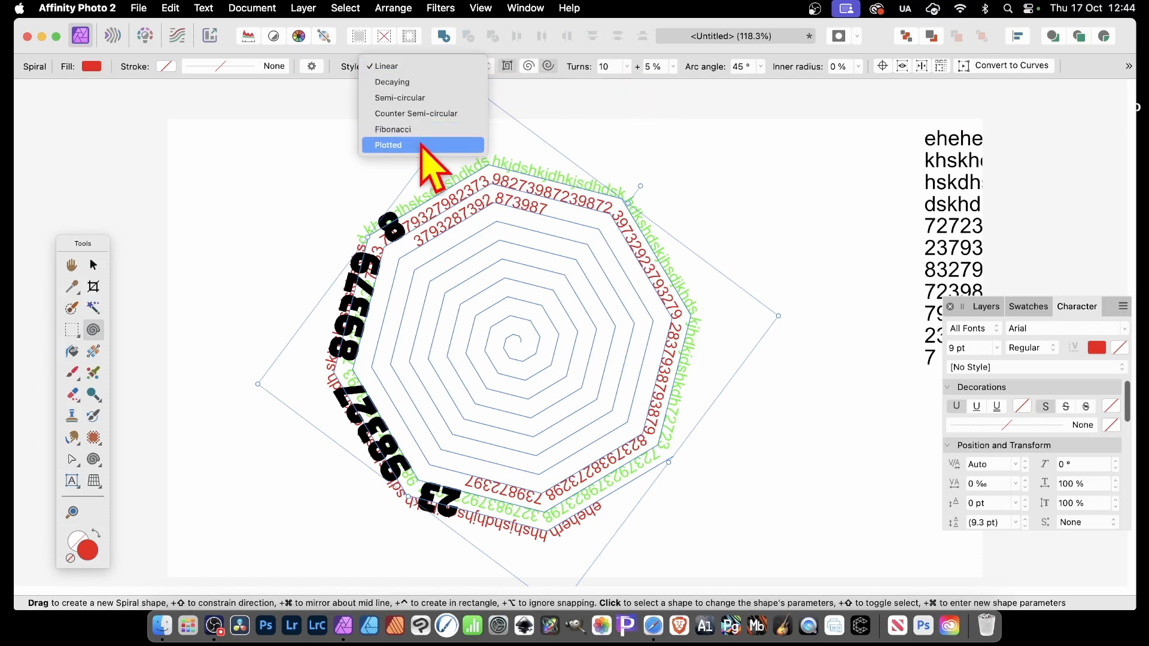
left_click(422, 143)
left_click(606, 66)
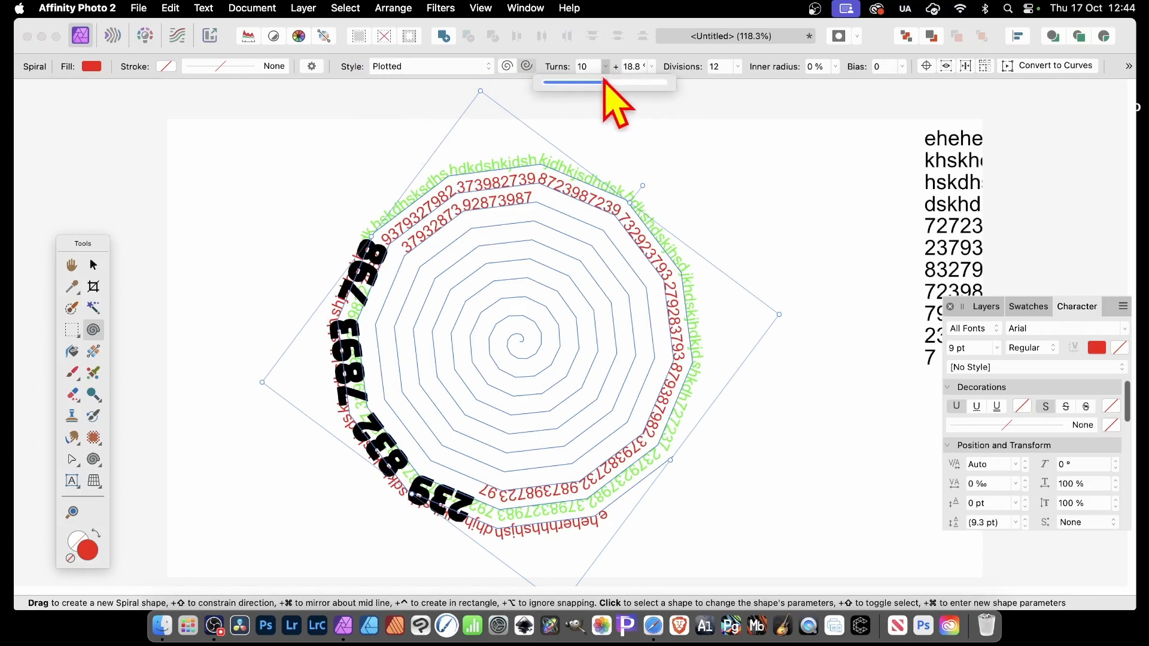
mouse_move(610, 82)
left_mouse_down()
mouse_move(626, 84)
mouse_move(614, 84)
left_mouse_up()
left_click(737, 67)
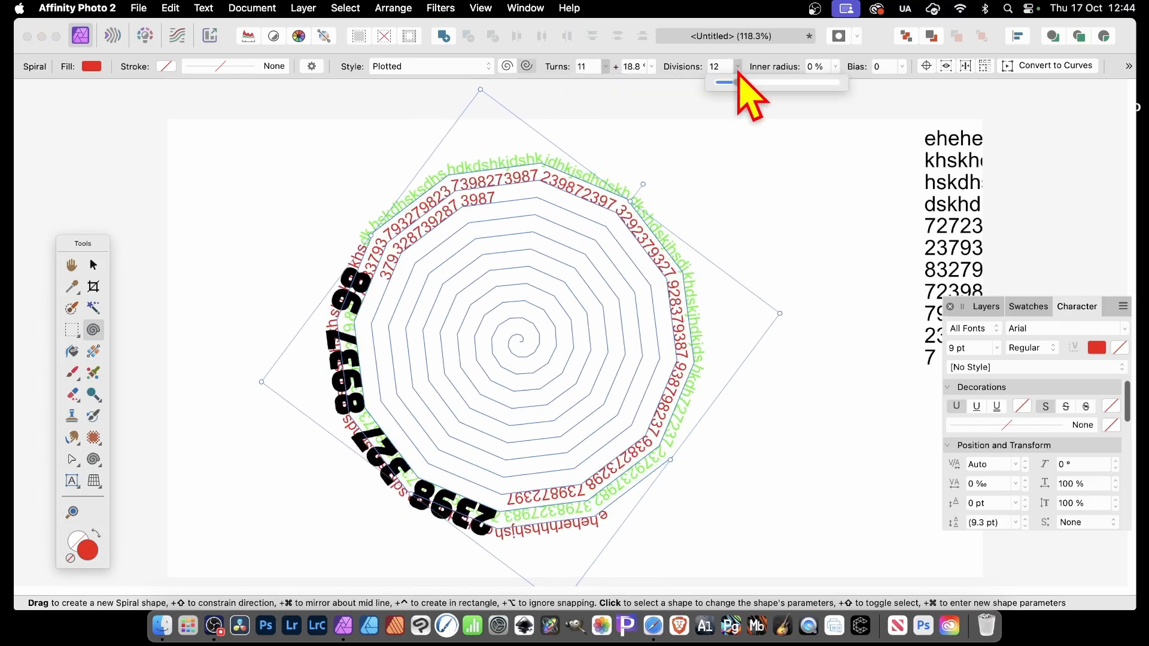
left_click_drag(736, 82, 719, 84)
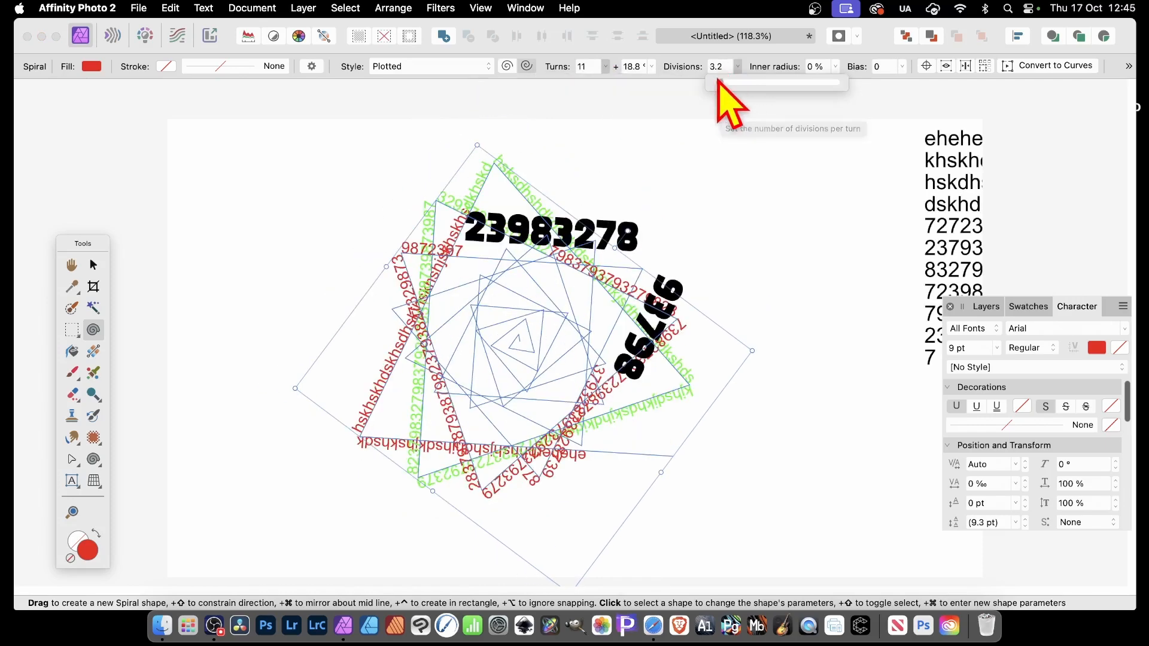
left_click_drag(720, 82, 728, 82)
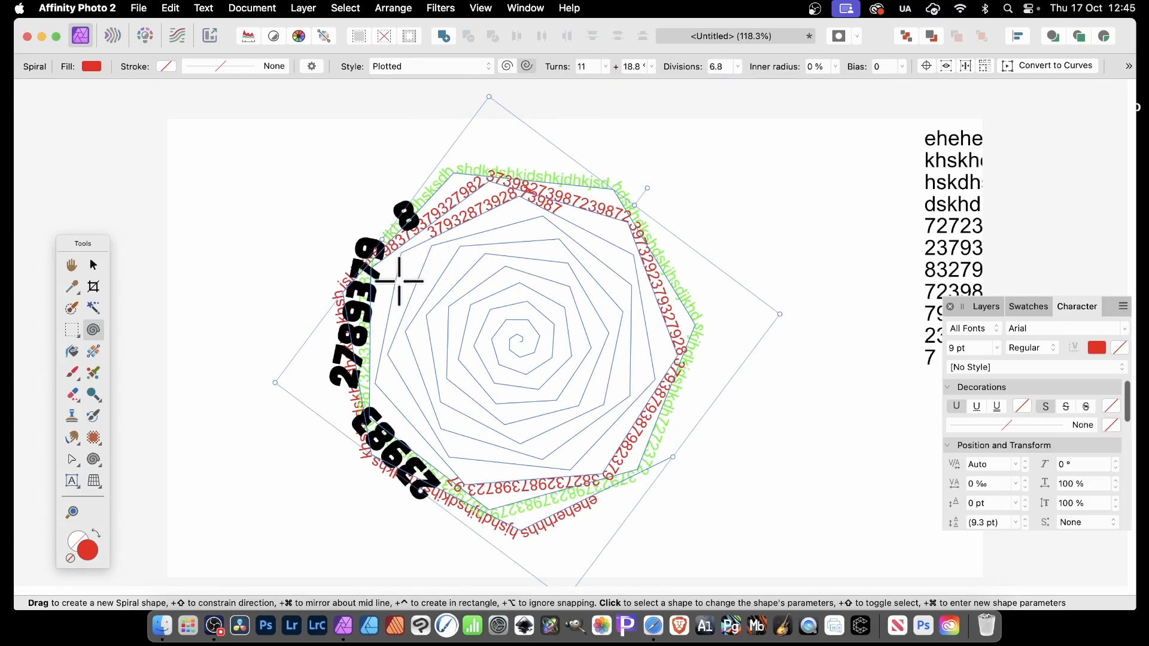
Select the red digits 7982 on the upper-left part of the spiral's second turn and colour them magenta.
left_click(72, 481)
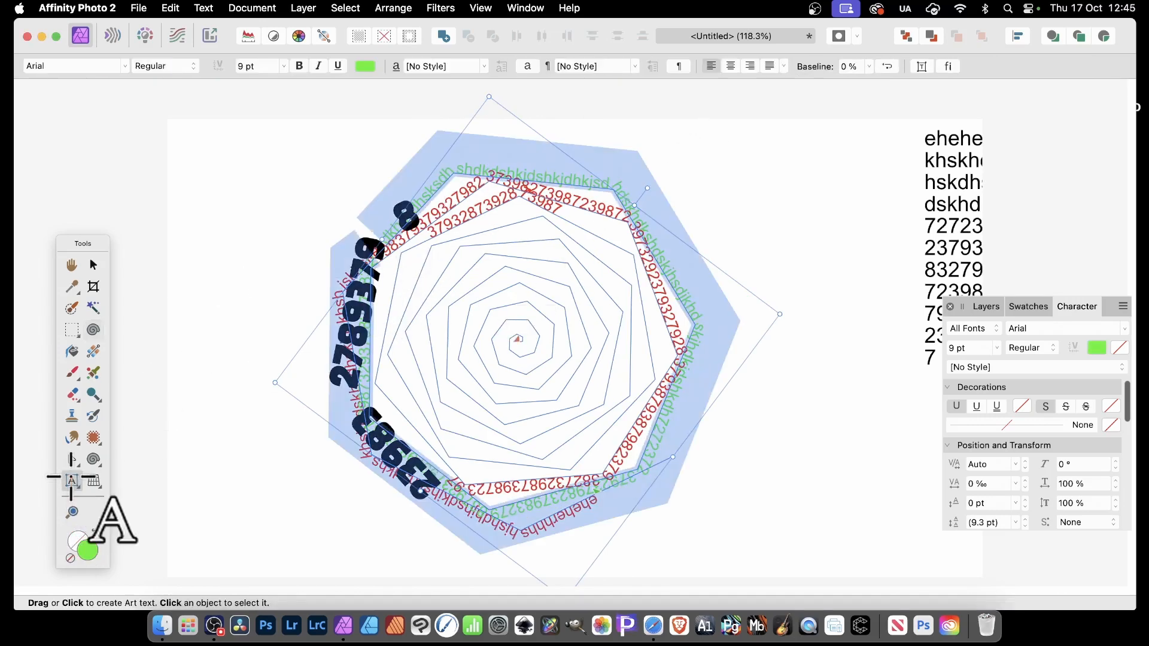
left_click(480, 195)
left_click_drag(490, 186, 451, 206)
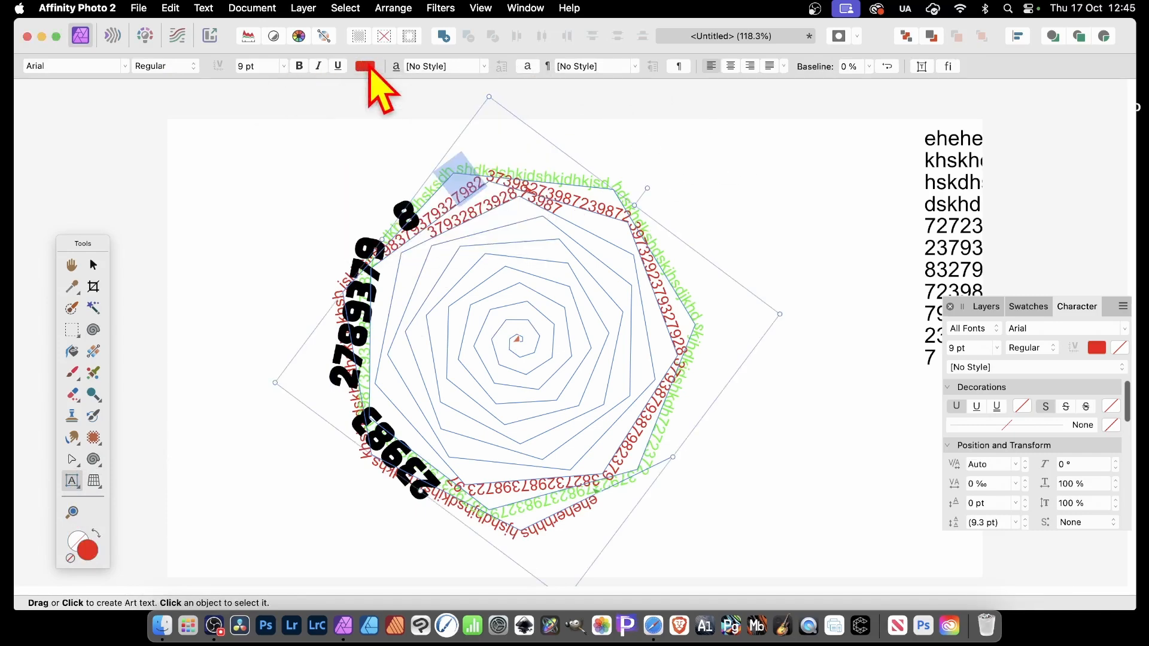
left_click(366, 66)
left_click_drag(505, 183, 484, 127)
left_click(473, 131)
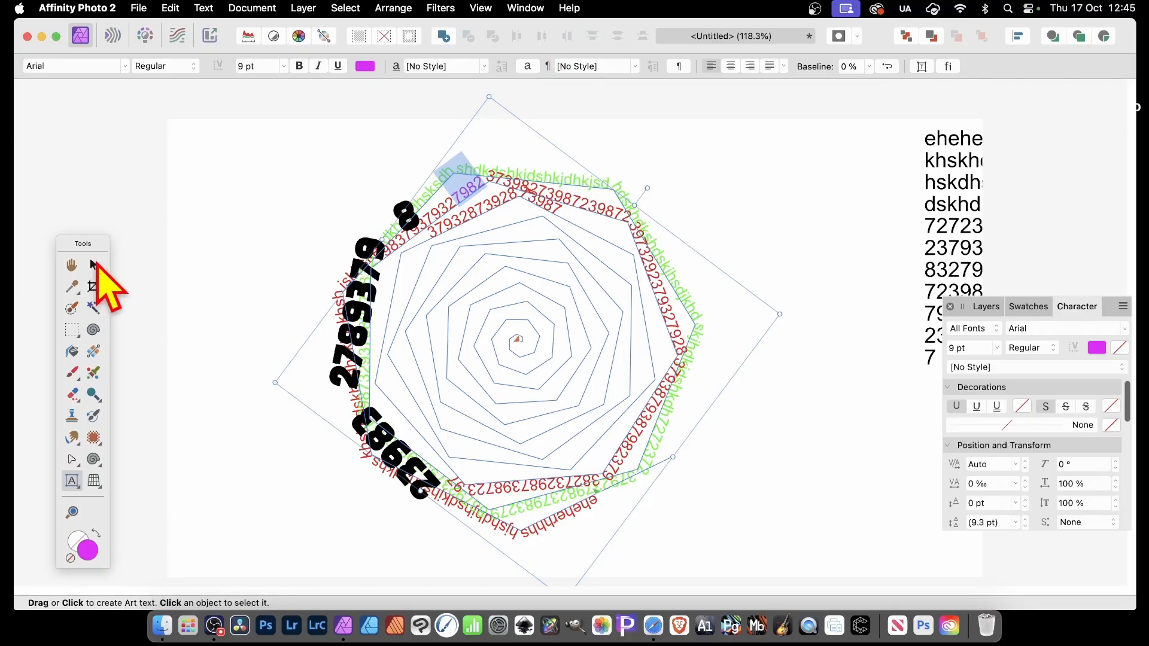
Convert the whole spiral text object to curves.
left_click(93, 265)
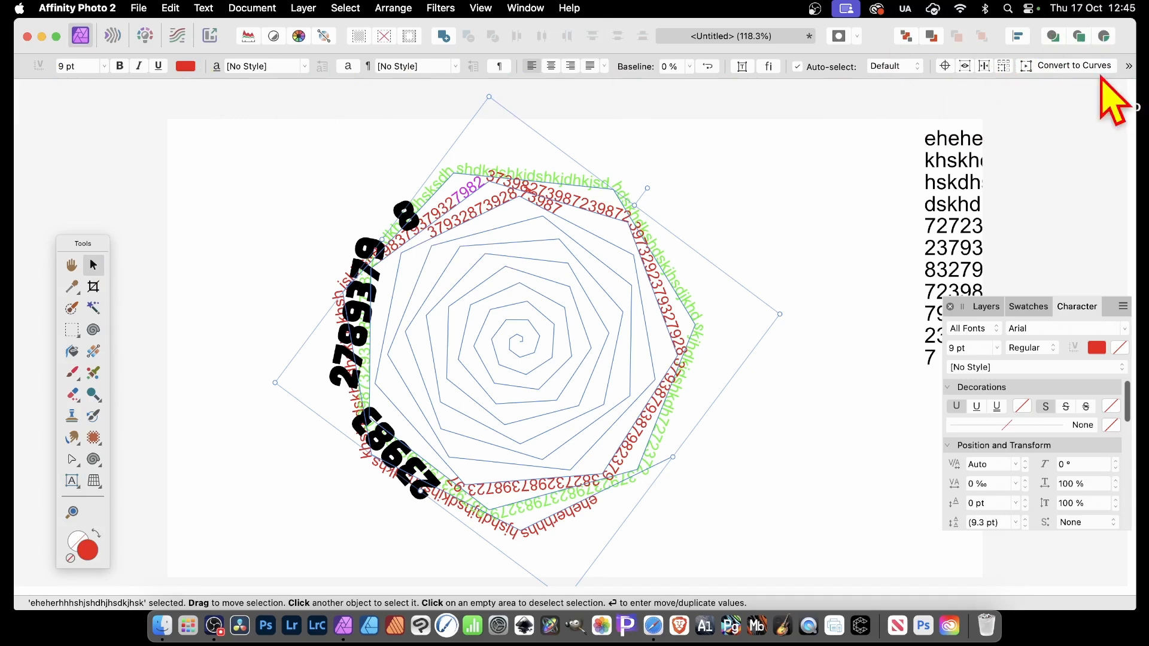
right_click(578, 179)
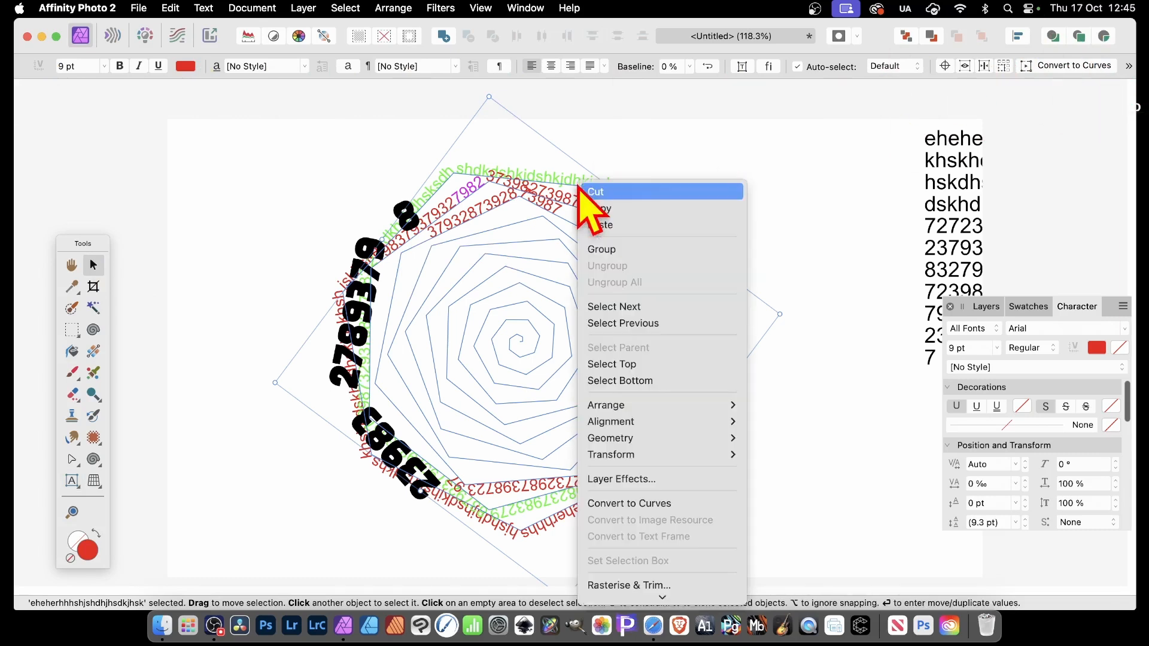
left_click(647, 507)
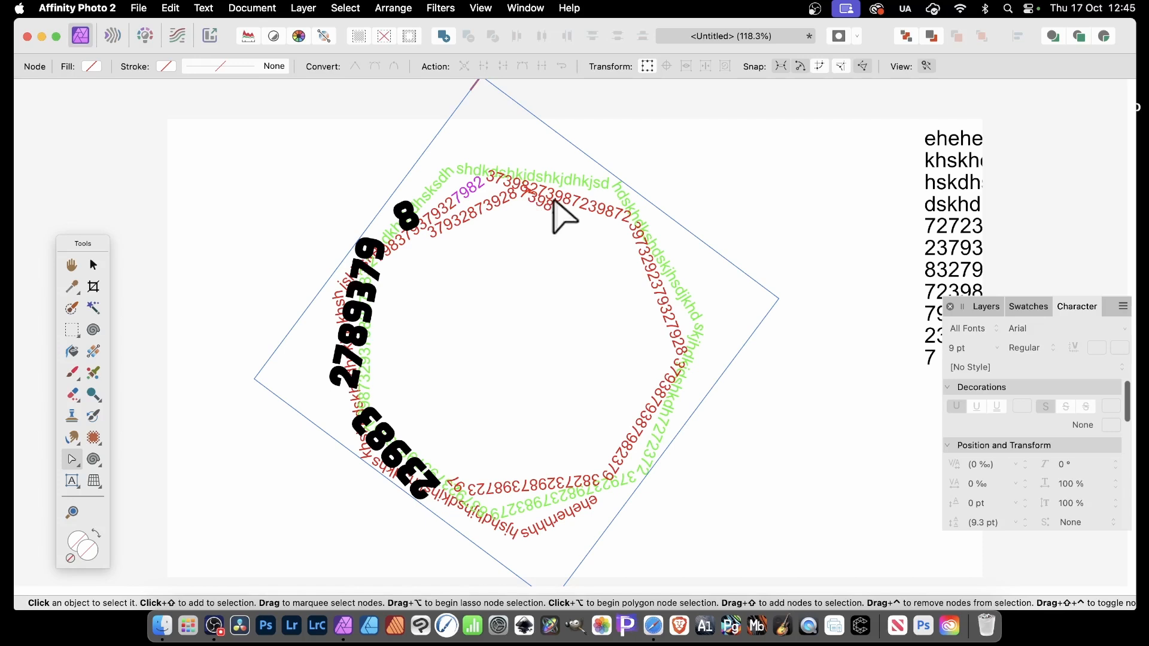
Show the layers separately beside the artwork, expand the converted group and select the curves of the first digit 8.
left_click(986, 306)
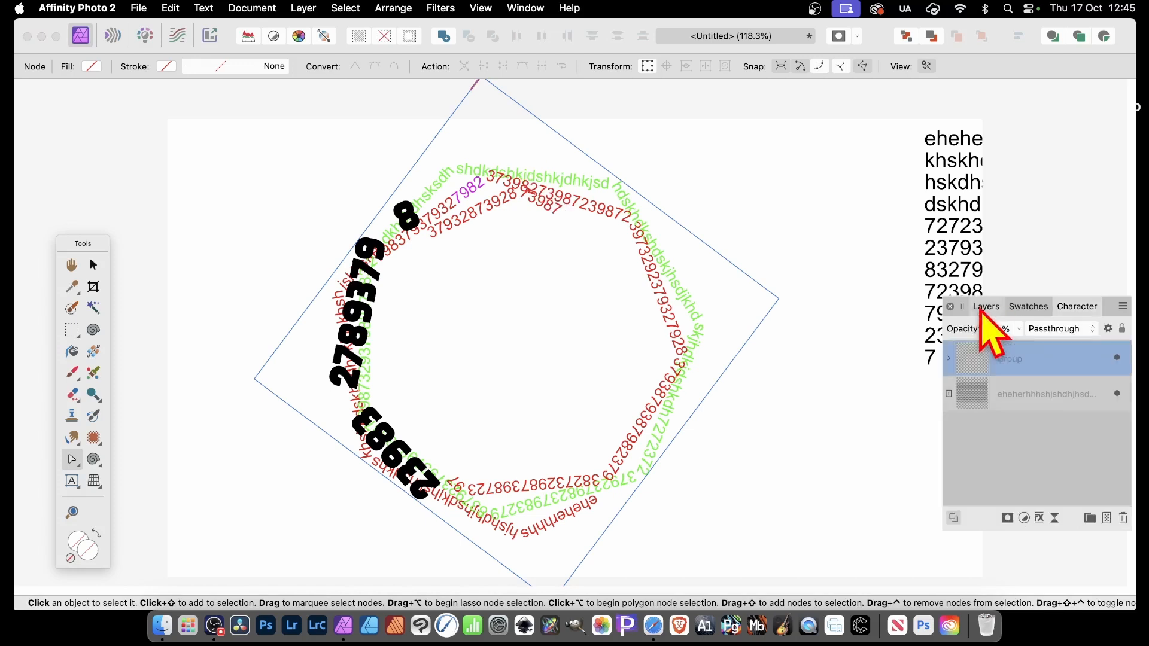
left_click_drag(983, 306, 746, 171)
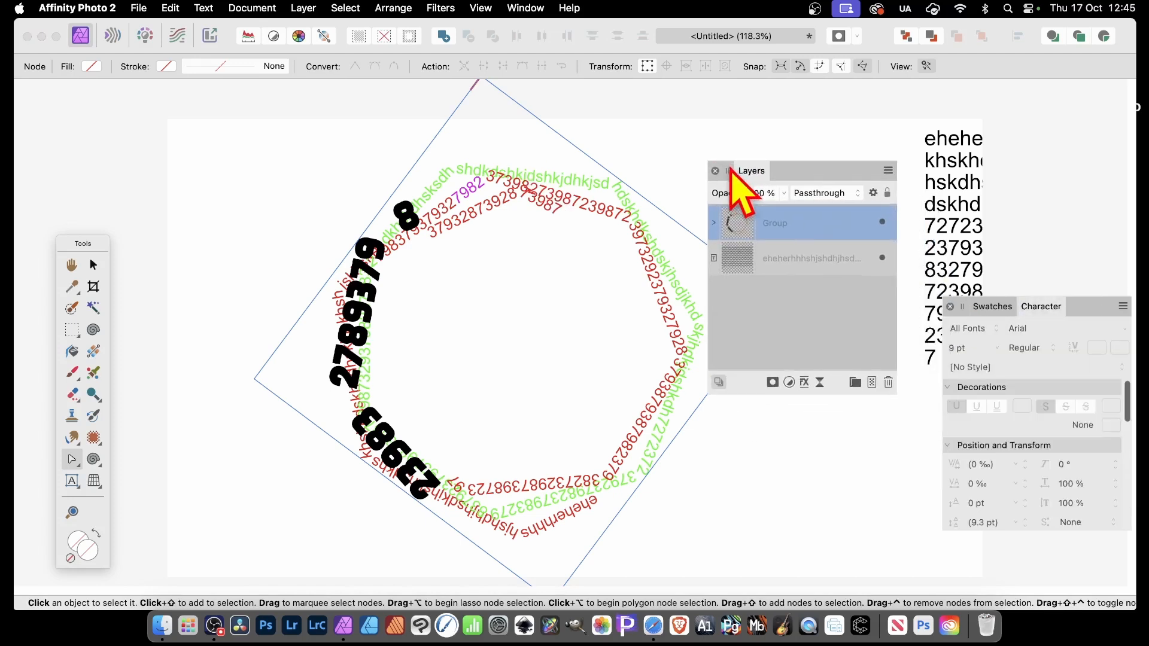
left_click(714, 223)
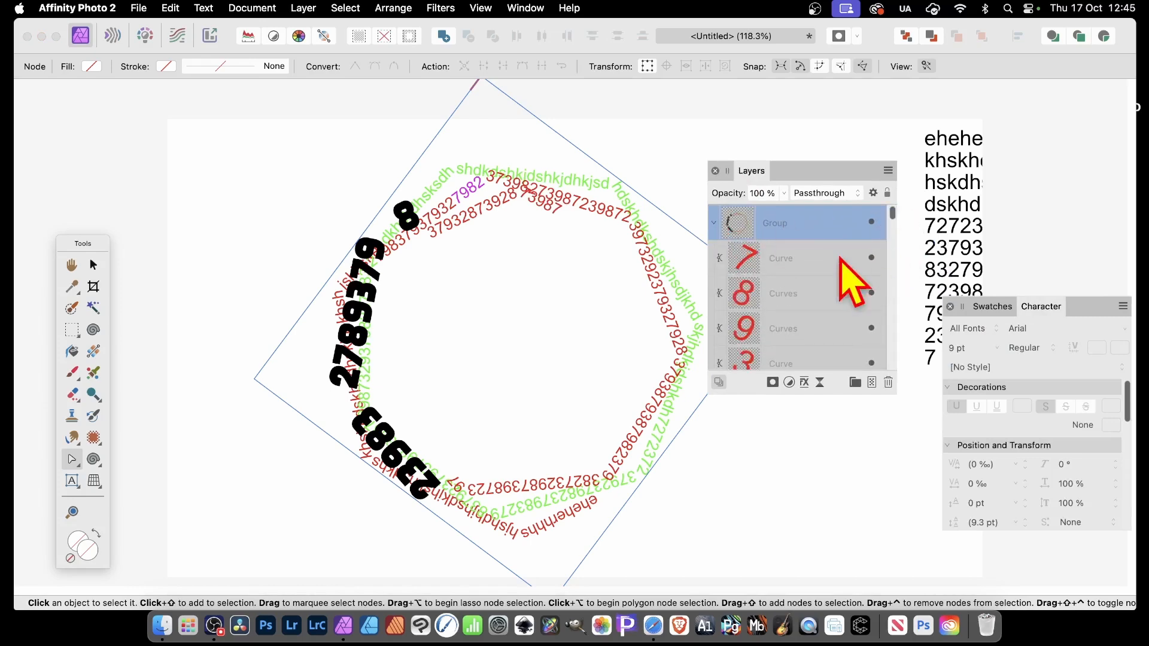
left_click(793, 296)
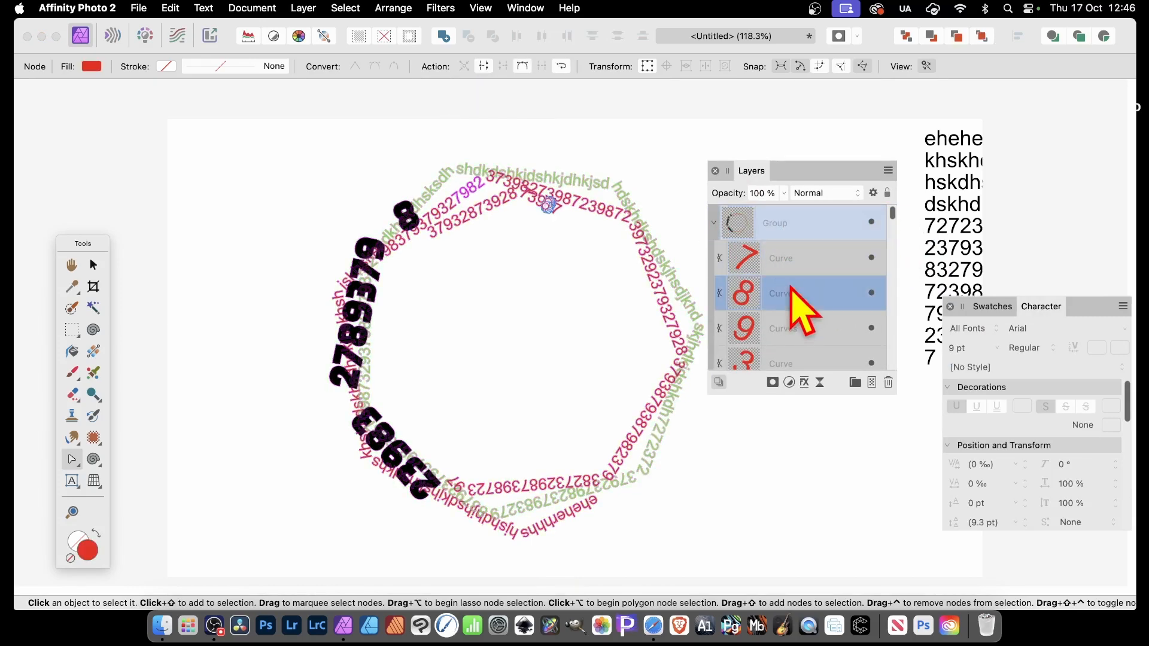
Select the bold black 8 at the upper-left of the spiral and enlarge it to about twice its size.
left_click(408, 216)
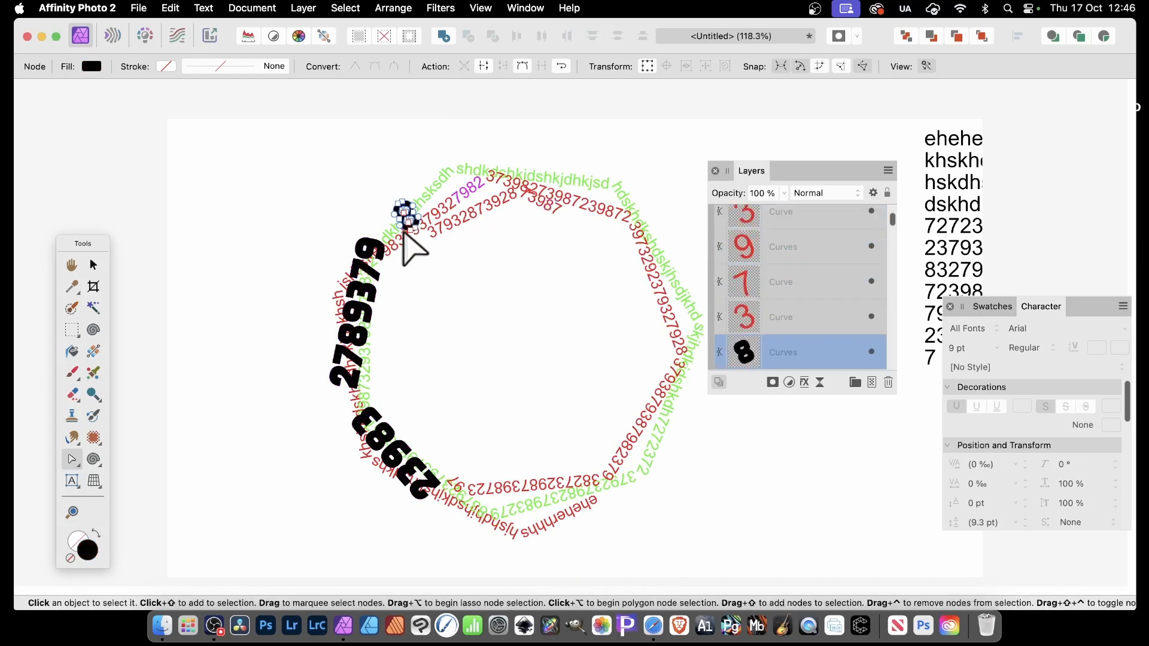
left_click(94, 266)
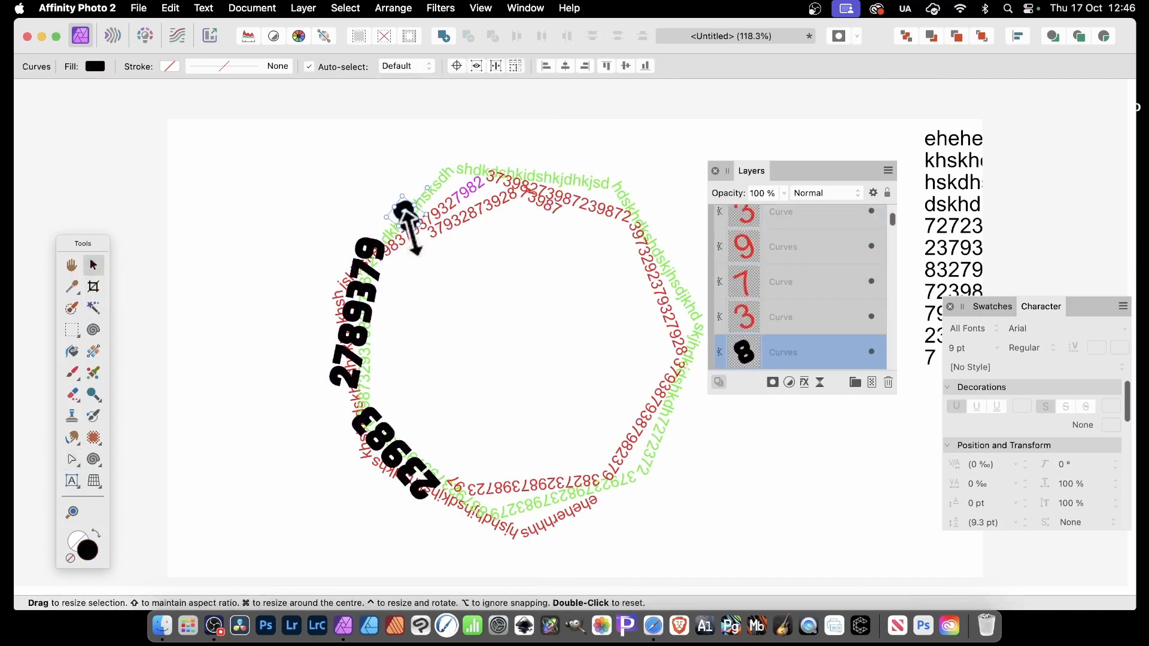
left_click_drag(413, 230, 437, 261)
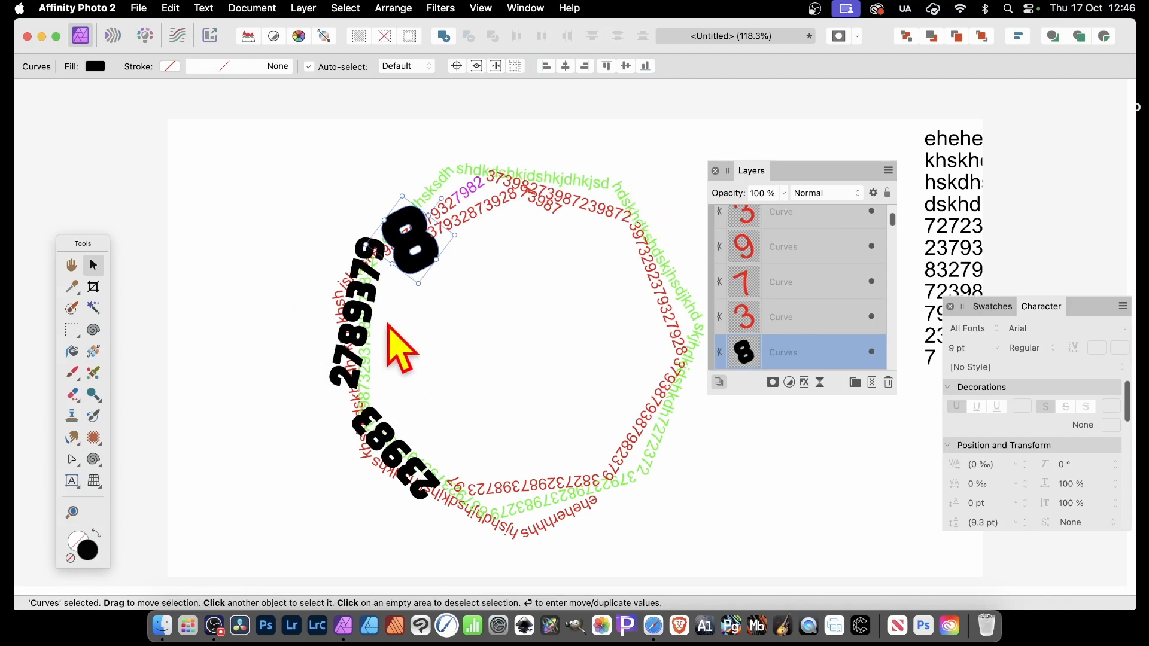
Select the middle 9 of the bold black digits 2789379 and set its fill to red F80909.
left_click(368, 308)
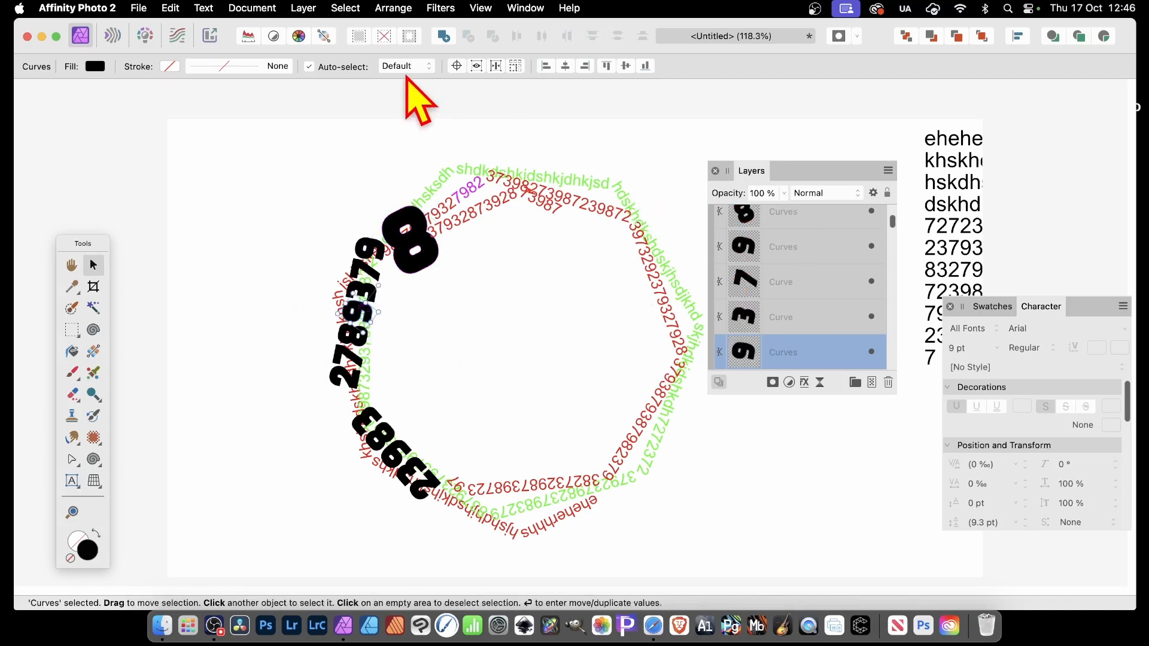
left_click(95, 65)
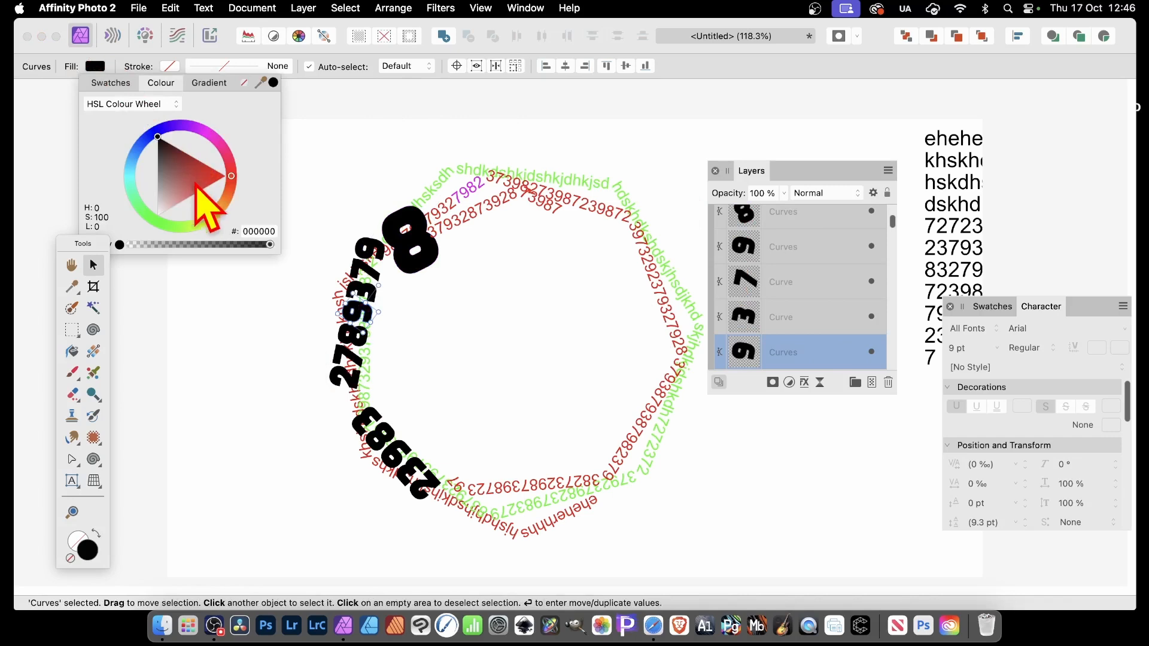
left_click(218, 197)
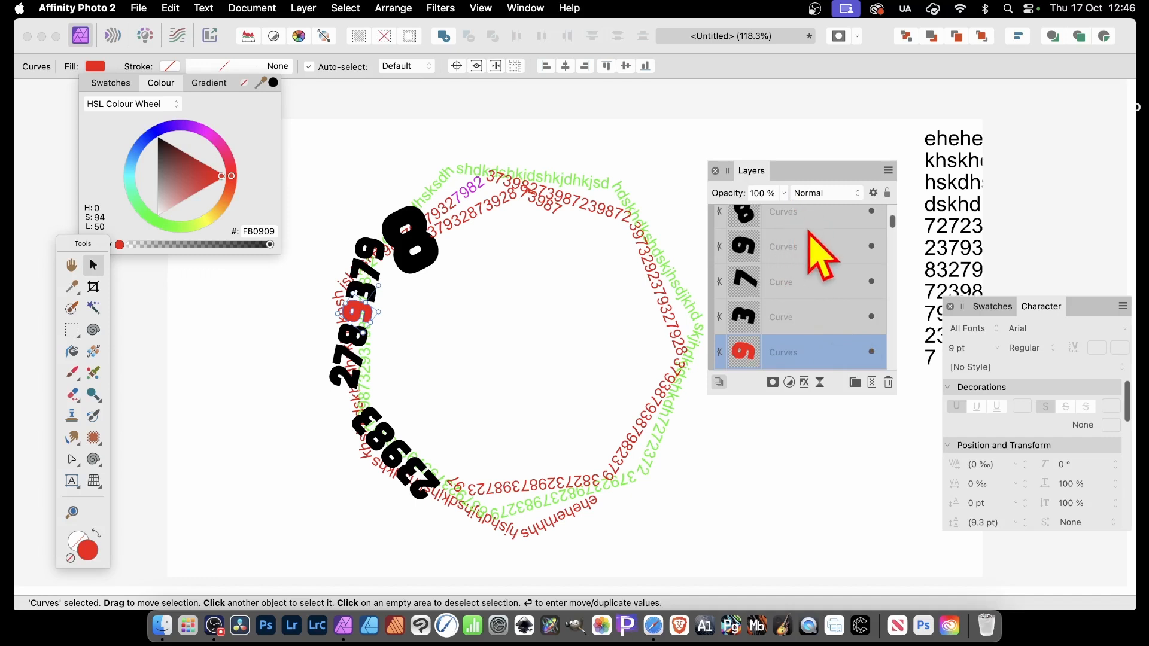
Select the whole group of converted spiral curves.
left_click_drag(891, 219, 898, 210)
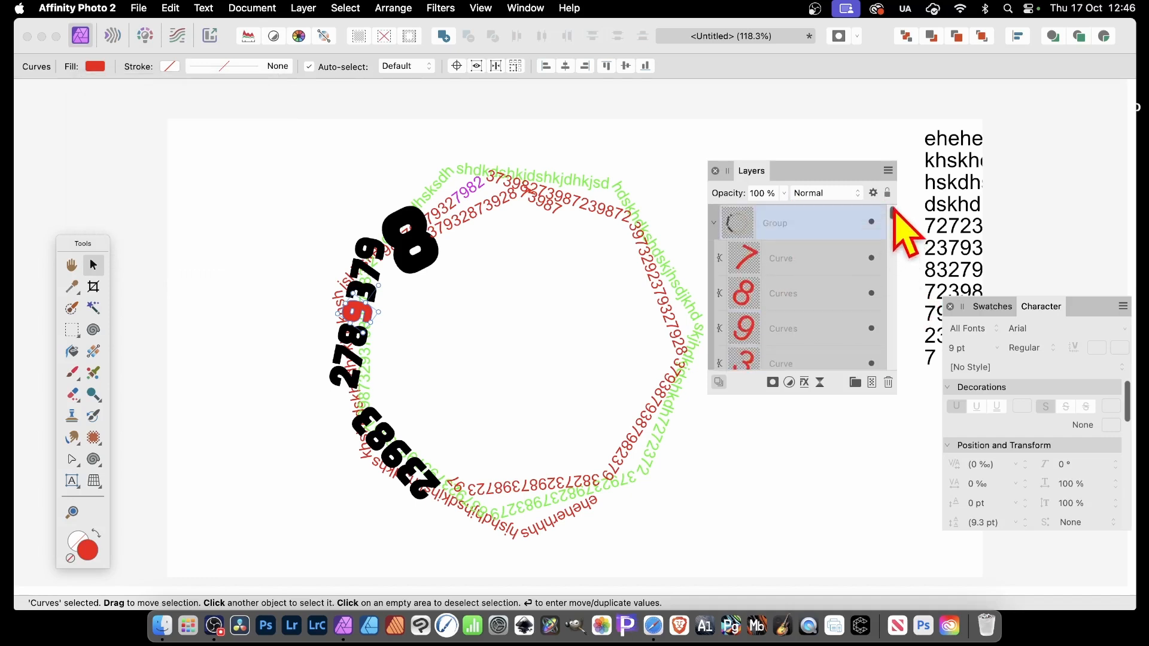
left_click(823, 238)
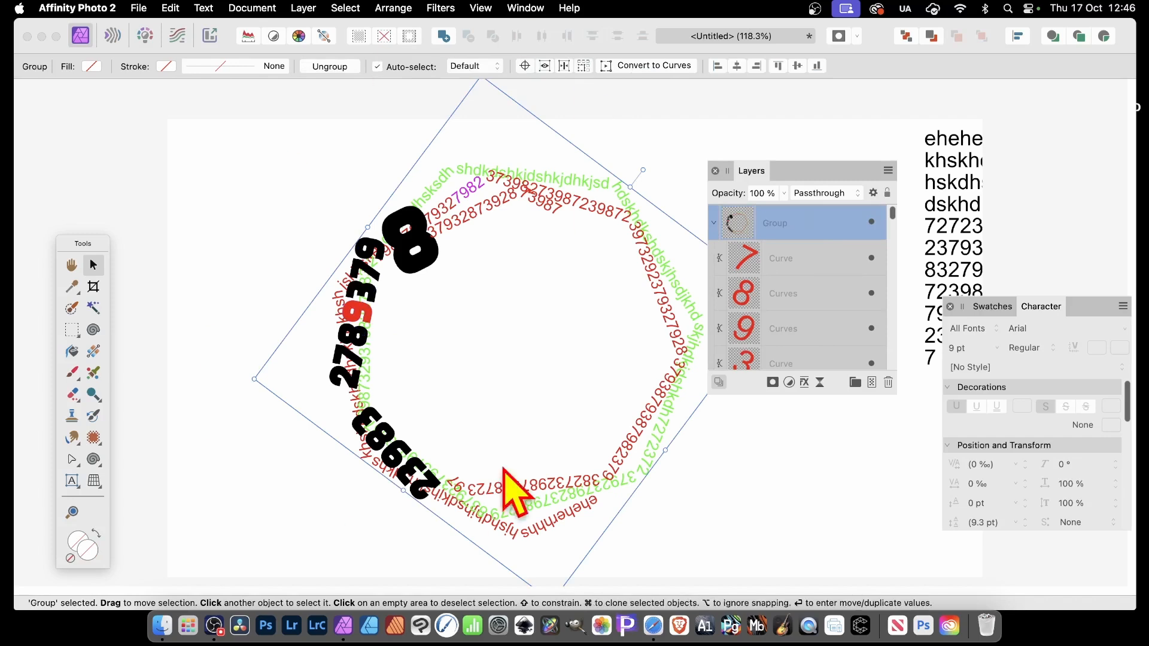